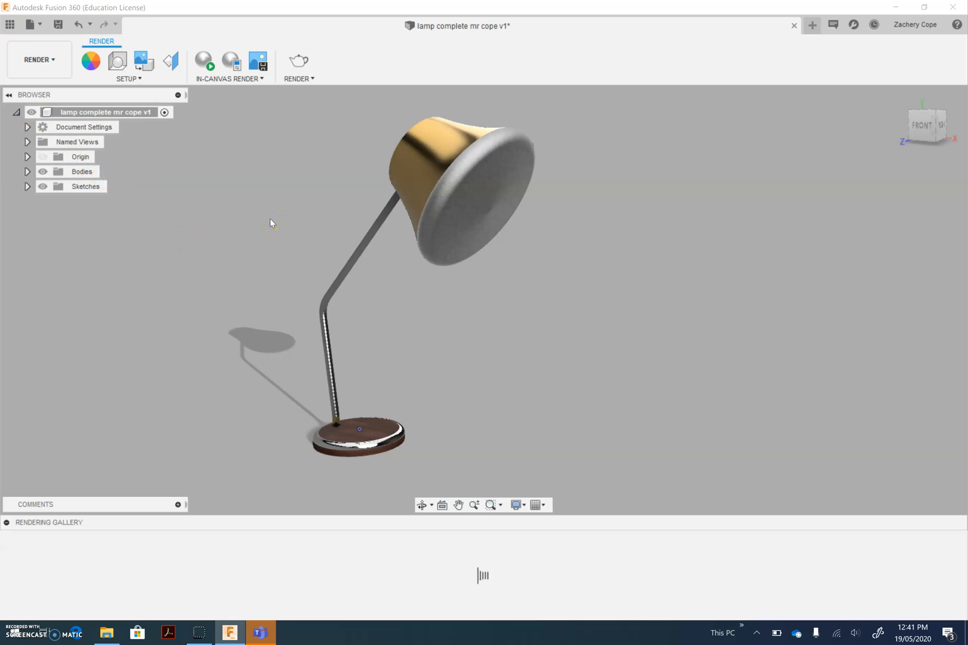
Apply the design's wood appearance to the lampshade, arm and base as whole bodies
{"action": "middle_click_drag", "start_coordinate": [270, 219], "coordinate": [291, 244], "text": "shift"}
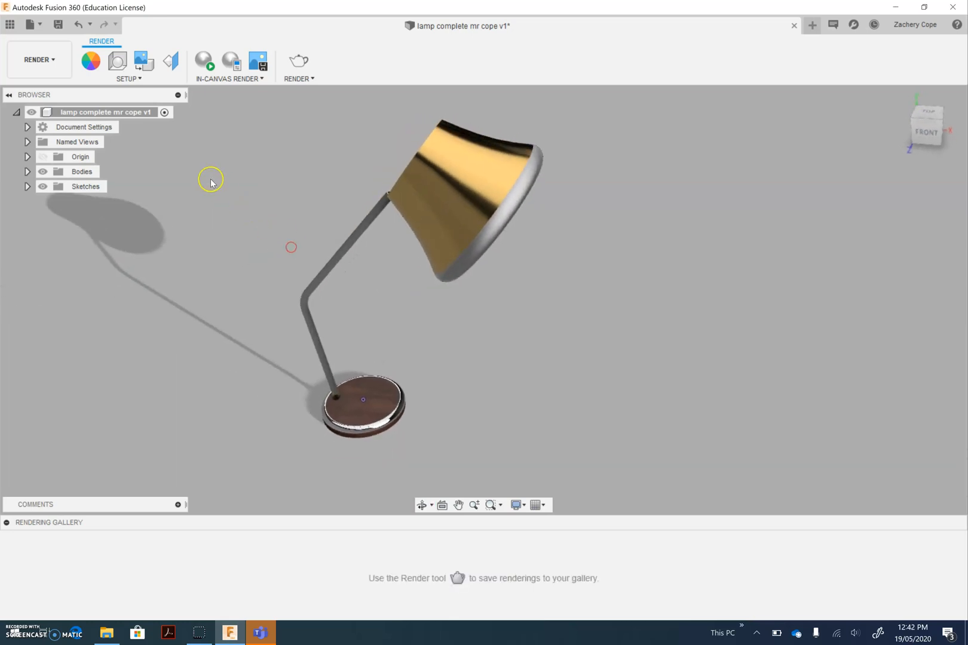
{"action": "left_click", "coordinate": [91, 61]}
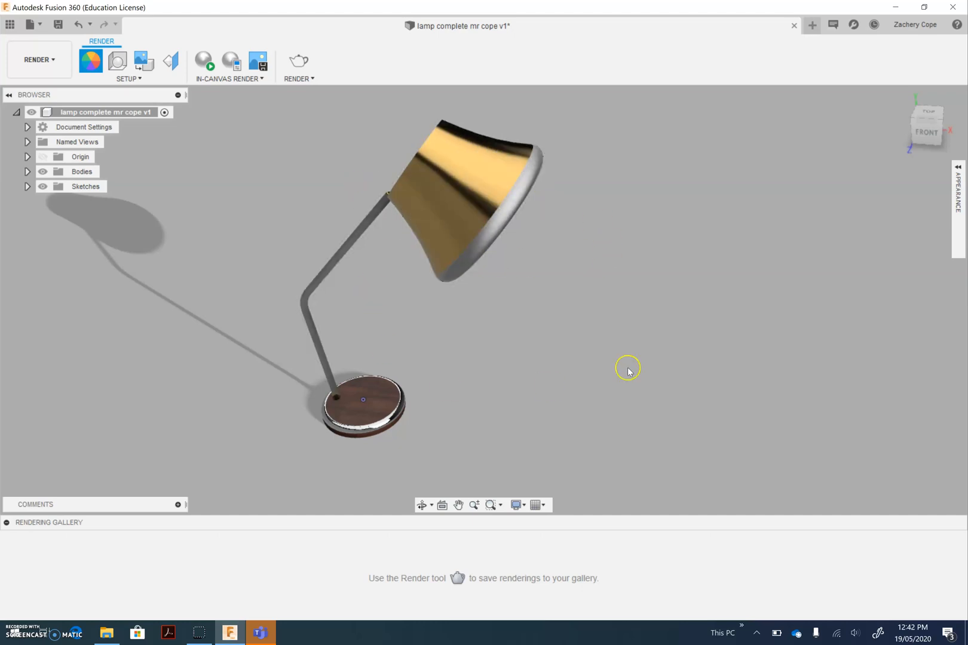
{"action": "left_click", "coordinate": [958, 175]}
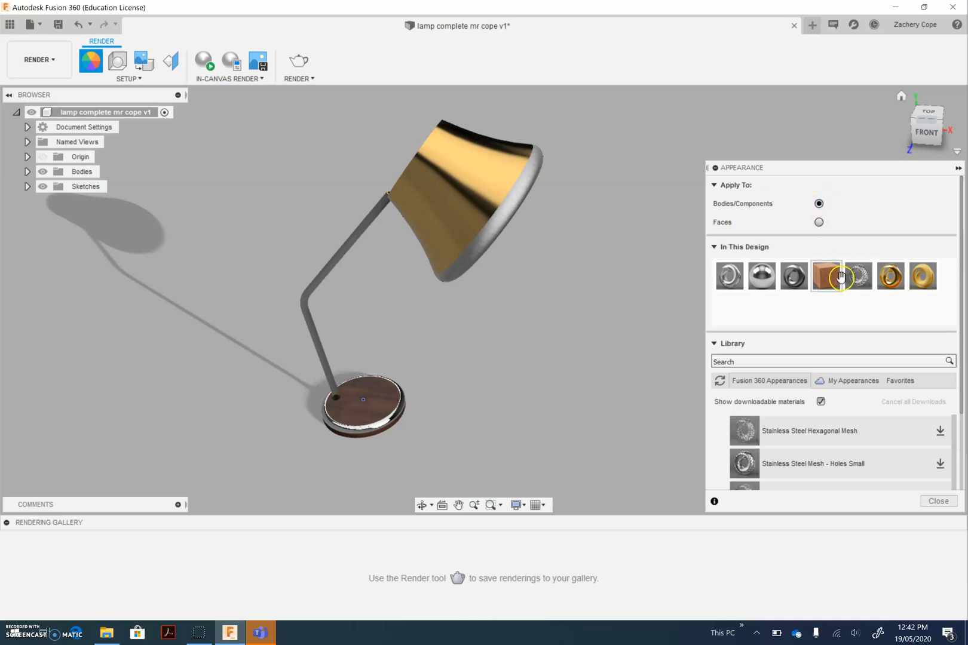
{"action": "left_click_drag", "start_coordinate": [826, 275], "coordinate": [480, 268]}
{"action": "left_click_drag", "start_coordinate": [374, 221], "coordinate": [372, 214]}
{"action": "left_click", "coordinate": [429, 327]}
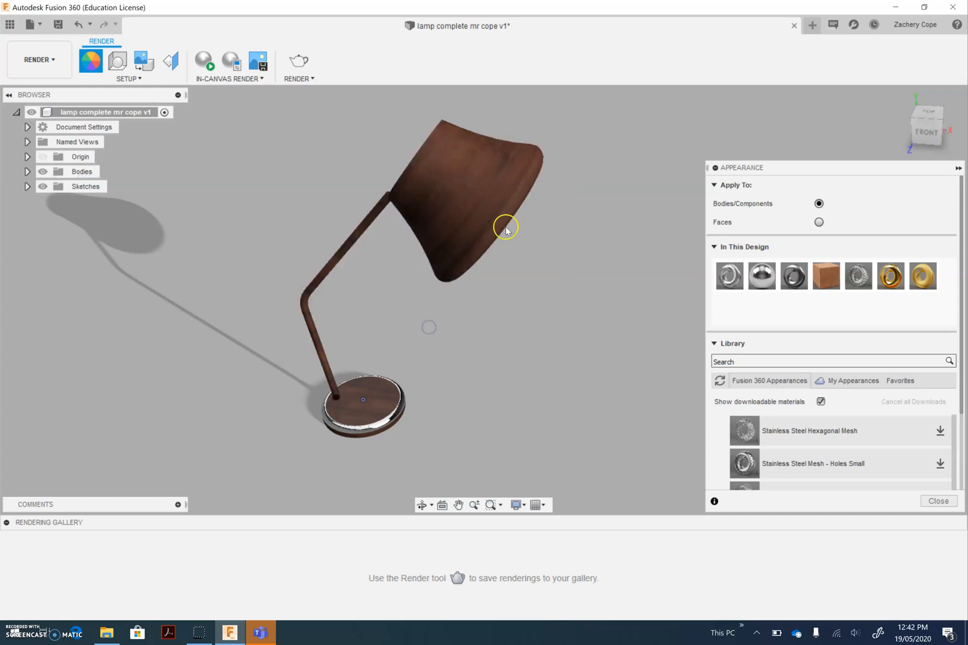
{"action": "left_click_drag", "start_coordinate": [826, 275], "coordinate": [394, 411]}
{"action": "left_click", "coordinate": [433, 326]}
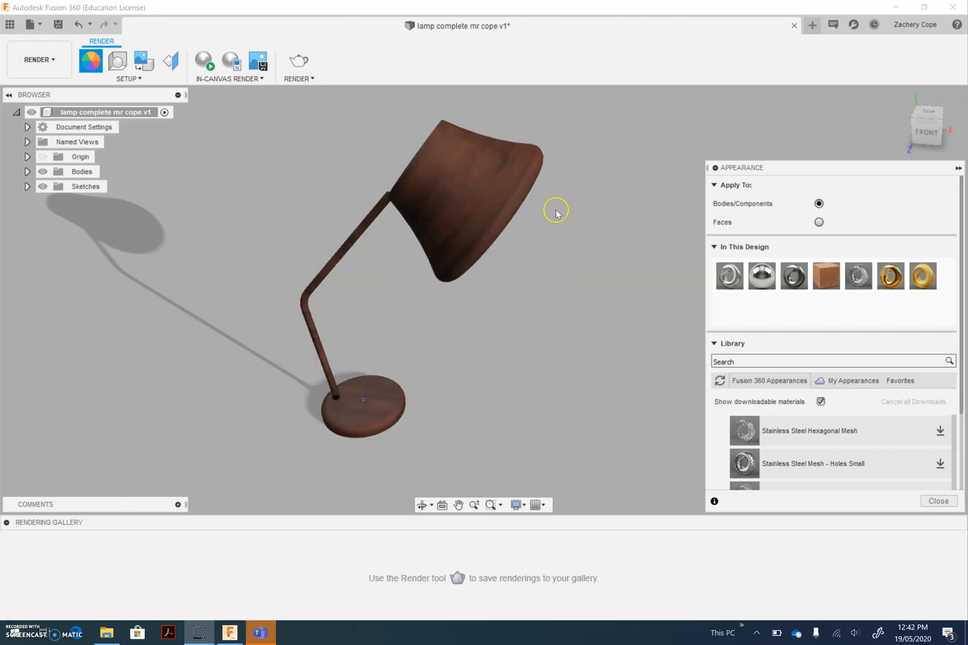
Apply the Brass - Polished appearance to only the rim face of the lampshade
{"action": "left_click", "coordinate": [819, 222]}
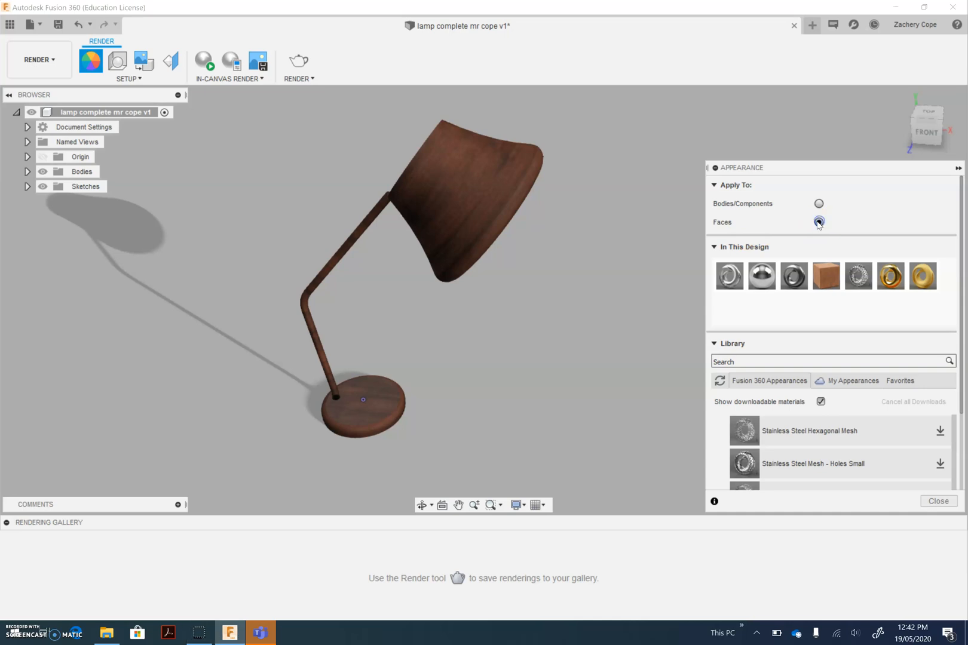
{"action": "scroll", "coordinate": [848, 458], "scroll_direction": "down", "scroll_amount": 10}
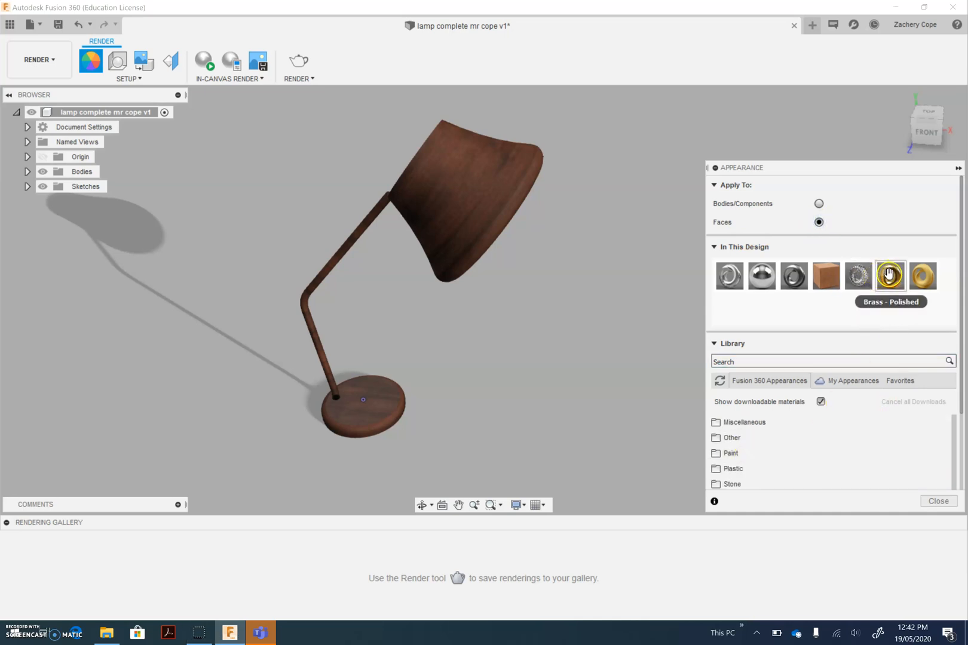
{"action": "left_click_drag", "start_coordinate": [880, 273], "coordinate": [492, 187]}
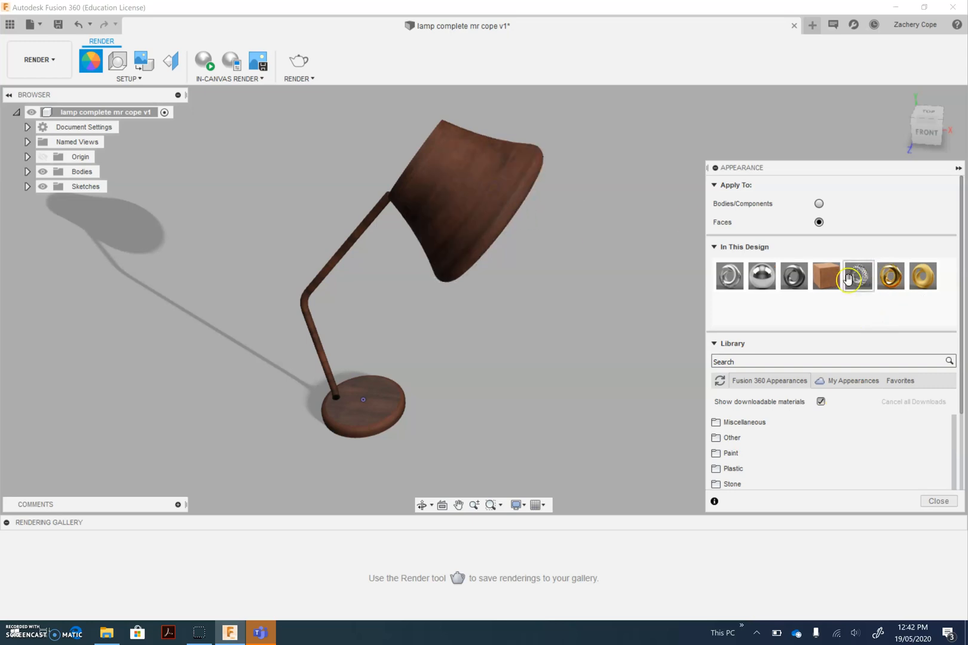
{"action": "left_click_drag", "start_coordinate": [887, 278], "coordinate": [514, 197]}
{"action": "middle_click_drag", "start_coordinate": [559, 239], "coordinate": [472, 253], "text": "shift"}
{"action": "left_click_drag", "start_coordinate": [889, 277], "coordinate": [495, 222]}
{"action": "left_click", "coordinate": [613, 276]}
{"action": "middle_click_drag", "start_coordinate": [597, 294], "coordinate": [646, 281], "text": "shift"}
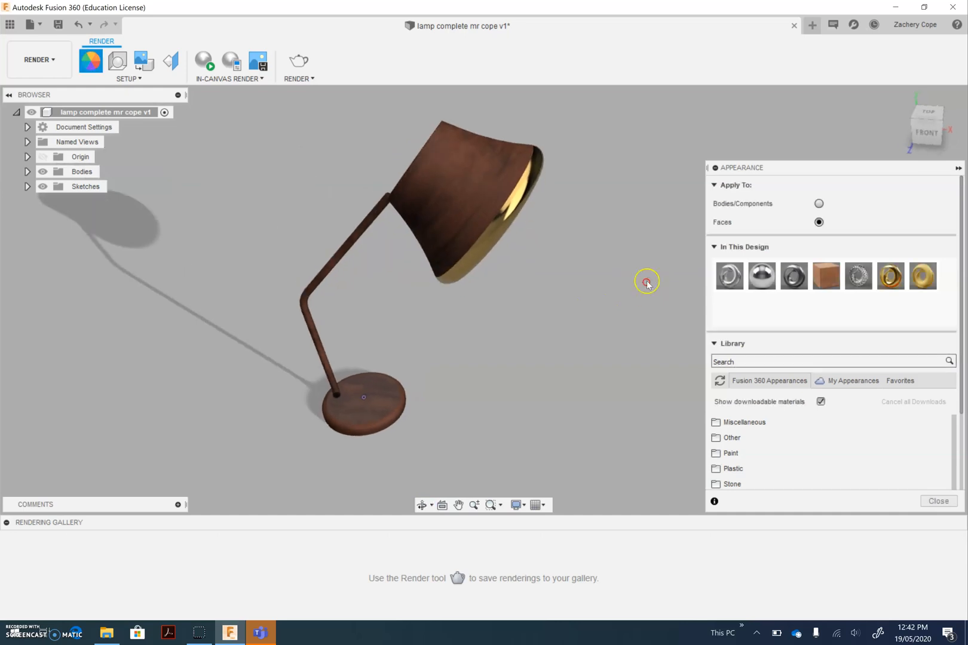
Apply the Brass - Polished appearance to the whole lampshade and arm body
{"action": "left_click", "coordinate": [818, 203]}
{"action": "left_click_drag", "start_coordinate": [889, 276], "coordinate": [468, 179]}
{"action": "left_click", "coordinate": [445, 328]}
{"action": "left_click", "coordinate": [592, 319]}
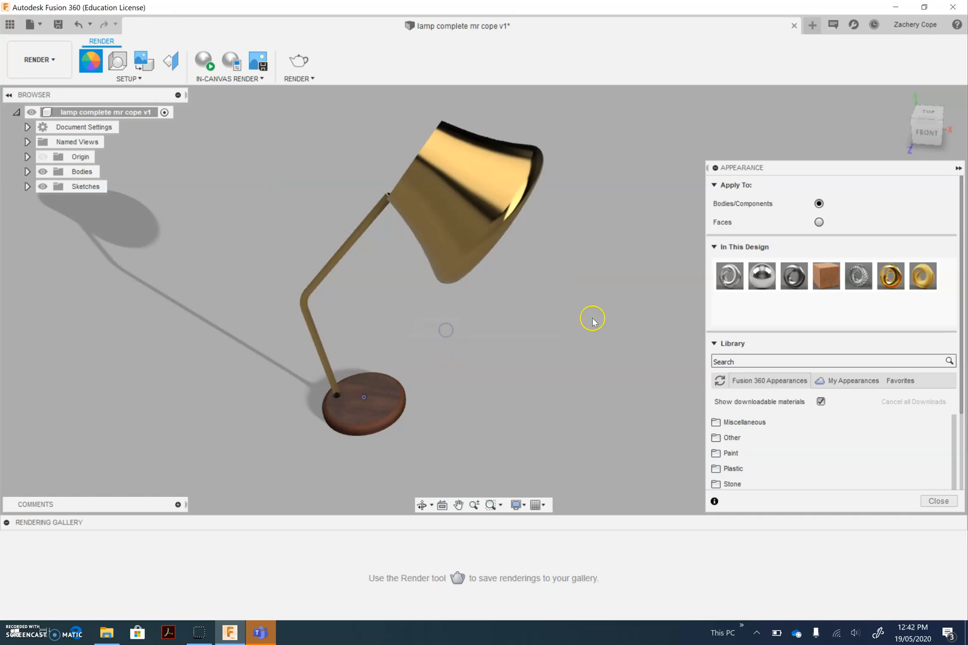
Using face-level application, give the lampshade's curved side the dark metal appearance and its closed back end the mirror-chrome appearance
{"action": "left_click", "coordinate": [817, 223]}
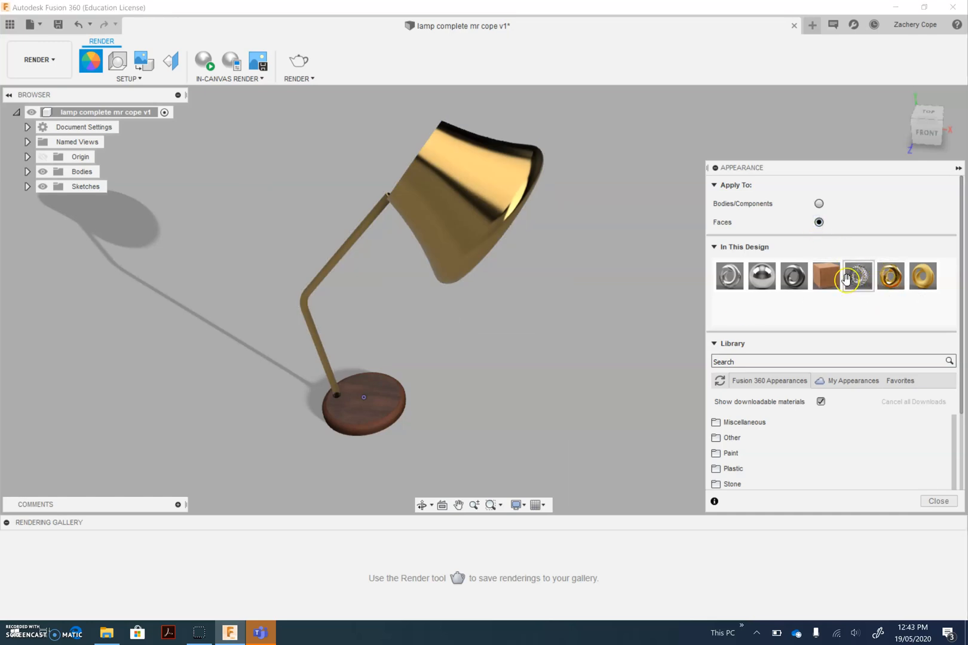
{"action": "left_click_drag", "start_coordinate": [793, 278], "coordinate": [488, 186]}
{"action": "middle_click_drag", "start_coordinate": [577, 233], "coordinate": [603, 251], "text": "shift"}
{"action": "left_click_drag", "start_coordinate": [794, 277], "coordinate": [485, 190]}
{"action": "middle_click_drag", "start_coordinate": [533, 281], "coordinate": [656, 281], "text": "shift"}
{"action": "left_click_drag", "start_coordinate": [793, 276], "coordinate": [447, 163]}
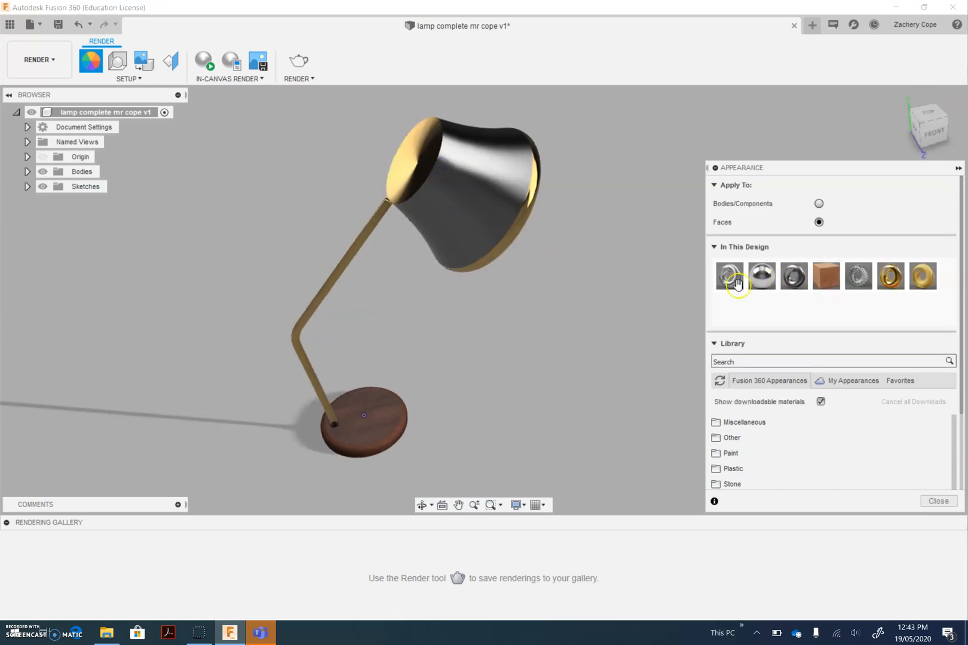
{"action": "left_click_drag", "start_coordinate": [762, 276], "coordinate": [413, 165]}
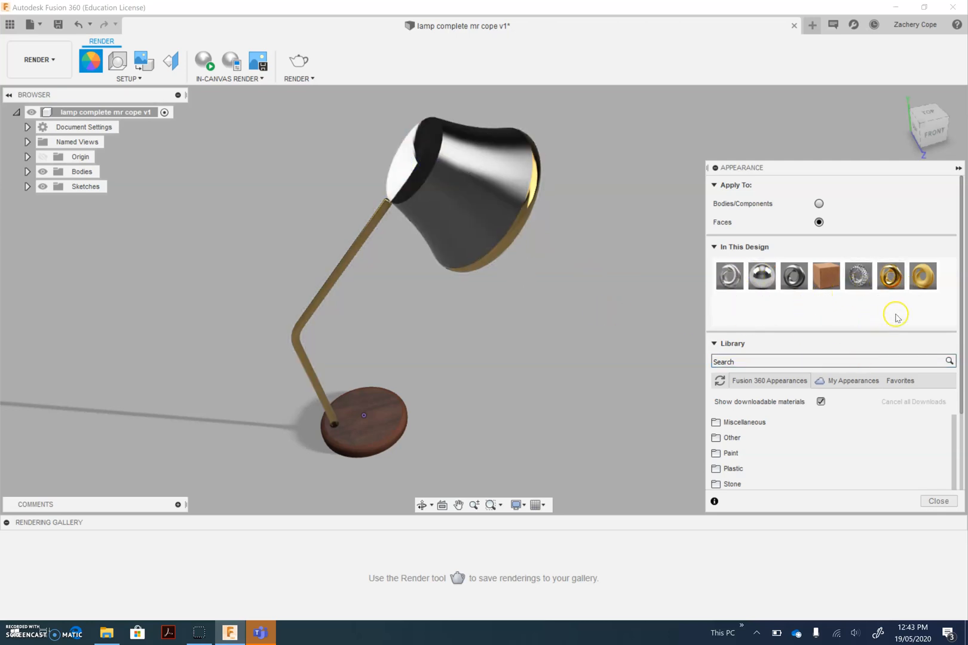
Apply the Nylon 6-6 (White) plastic appearance to the upper, bend and lower faces of the lamp arm
{"action": "scroll", "coordinate": [776, 467], "scroll_direction": "down", "scroll_amount": 3}
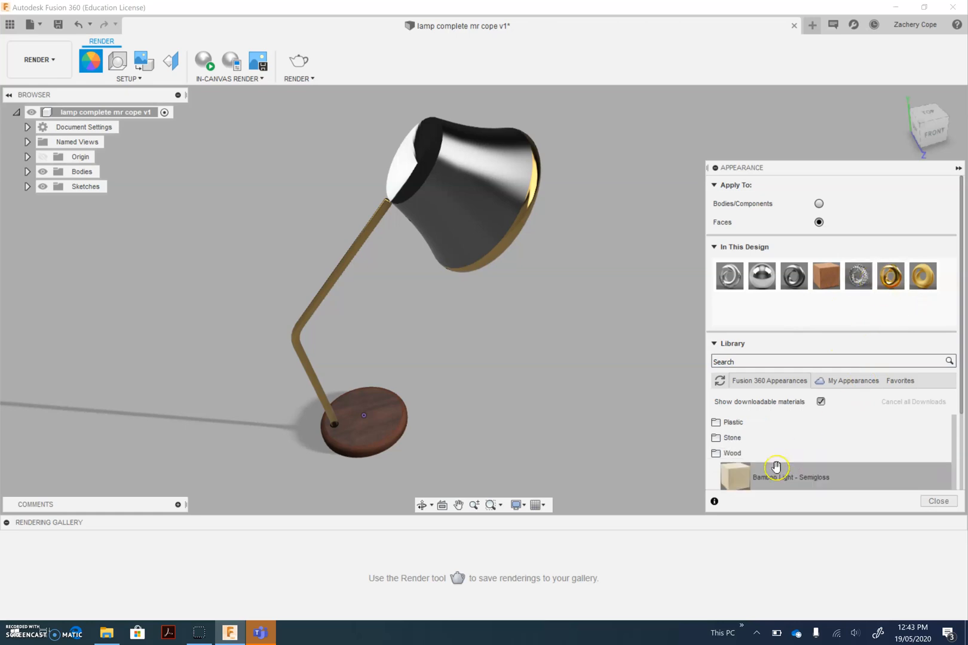
{"action": "left_click", "coordinate": [771, 422]}
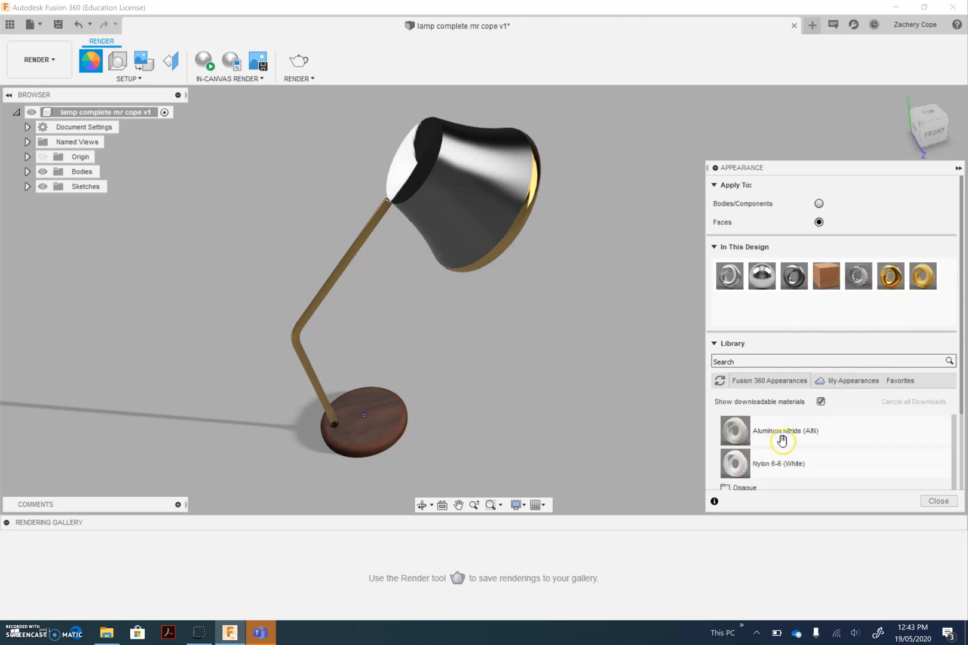
{"action": "left_click_drag", "start_coordinate": [780, 462], "coordinate": [342, 268]}
{"action": "left_click_drag", "start_coordinate": [803, 472], "coordinate": [297, 335]}
{"action": "left_click_drag", "start_coordinate": [757, 477], "coordinate": [323, 390]}
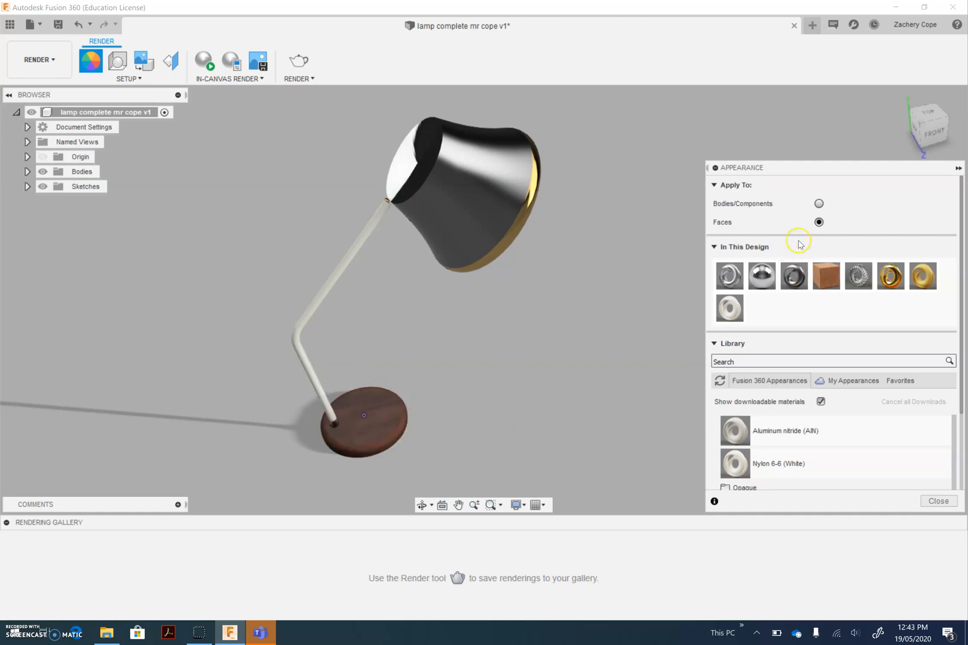
Set the scene's solid background colour to black (0, 0, 0)
{"action": "middle_click_drag", "start_coordinate": [395, 399], "coordinate": [517, 396], "text": "shift"}
{"action": "left_click", "coordinate": [423, 506]}
{"action": "left_click_drag", "start_coordinate": [501, 379], "coordinate": [473, 354]}
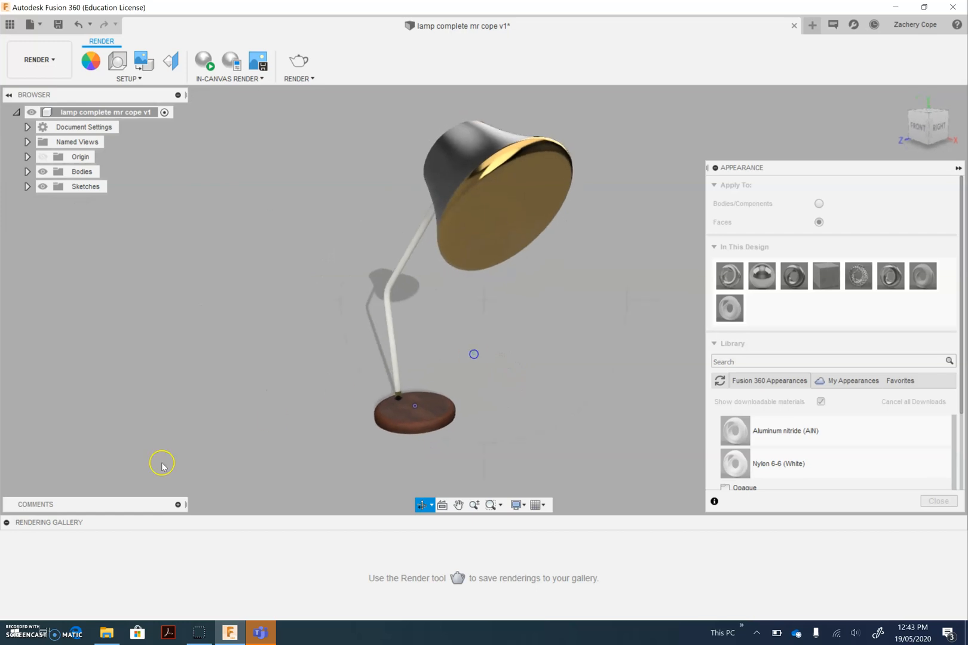
{"action": "key", "text": "Escape"}
{"action": "left_click", "coordinate": [117, 61]}
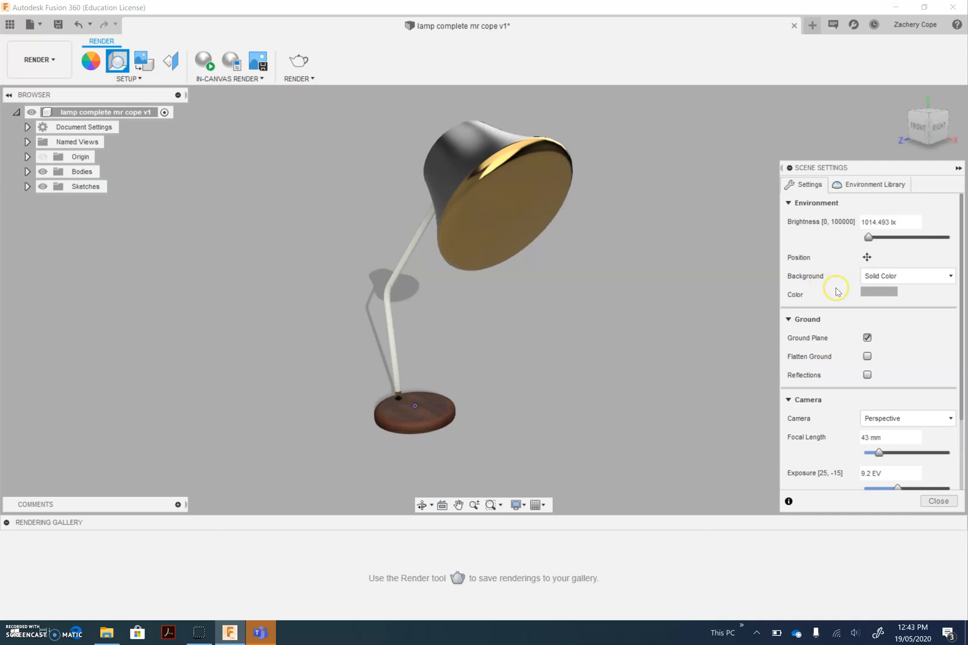
{"action": "left_click", "coordinate": [876, 291]}
{"action": "left_click", "coordinate": [770, 256]}
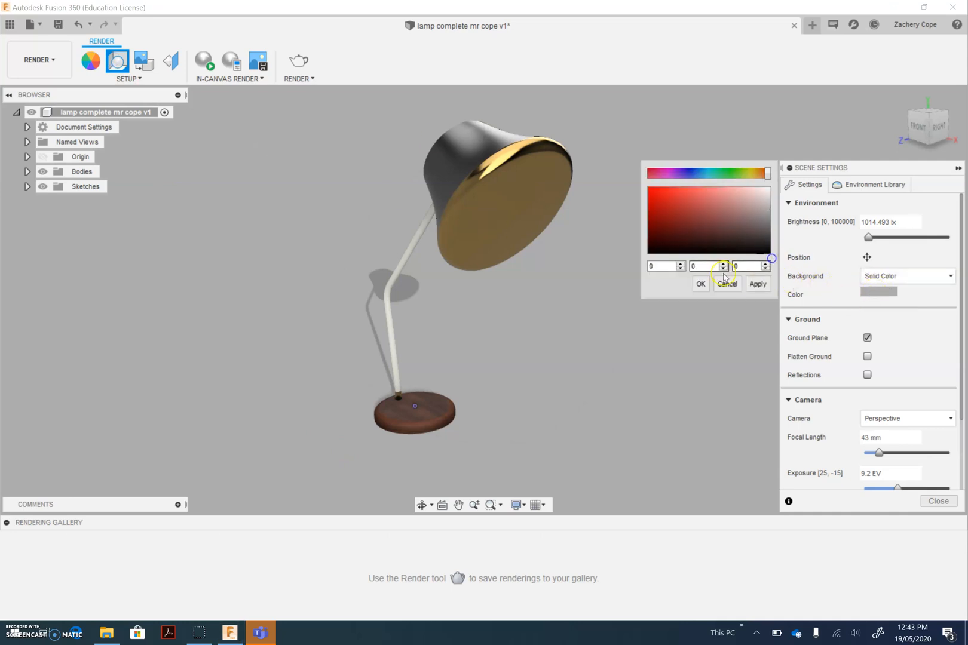
{"action": "left_click", "coordinate": [701, 284]}
Change the scene's background colour to white (255, 255, 255) and finally to dark grey (94, 94, 94)
{"action": "left_click", "coordinate": [889, 291]}
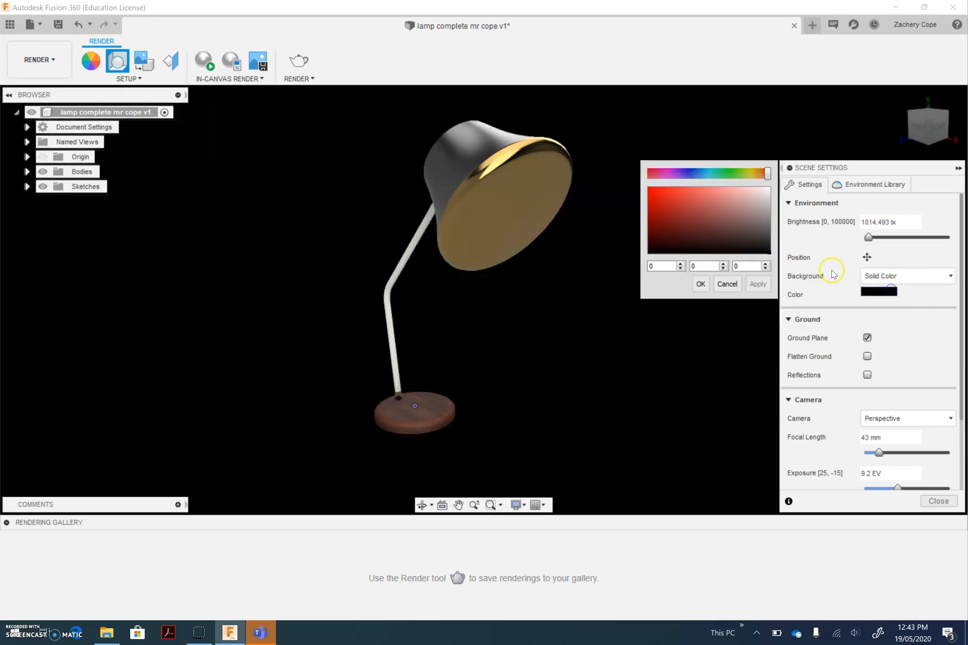
{"action": "left_click", "coordinate": [773, 186]}
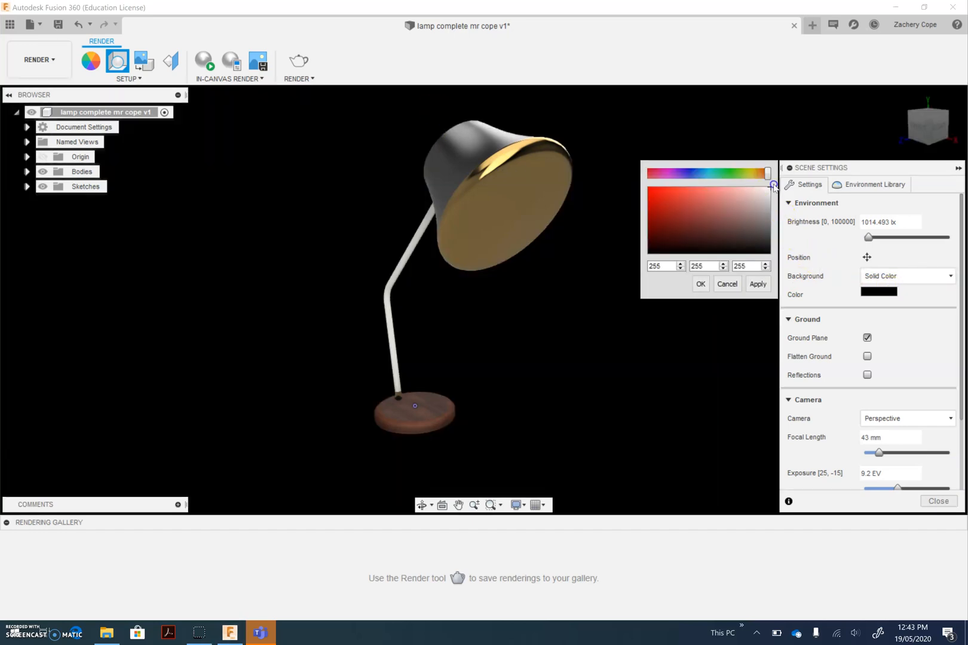
{"action": "left_click", "coordinate": [701, 284]}
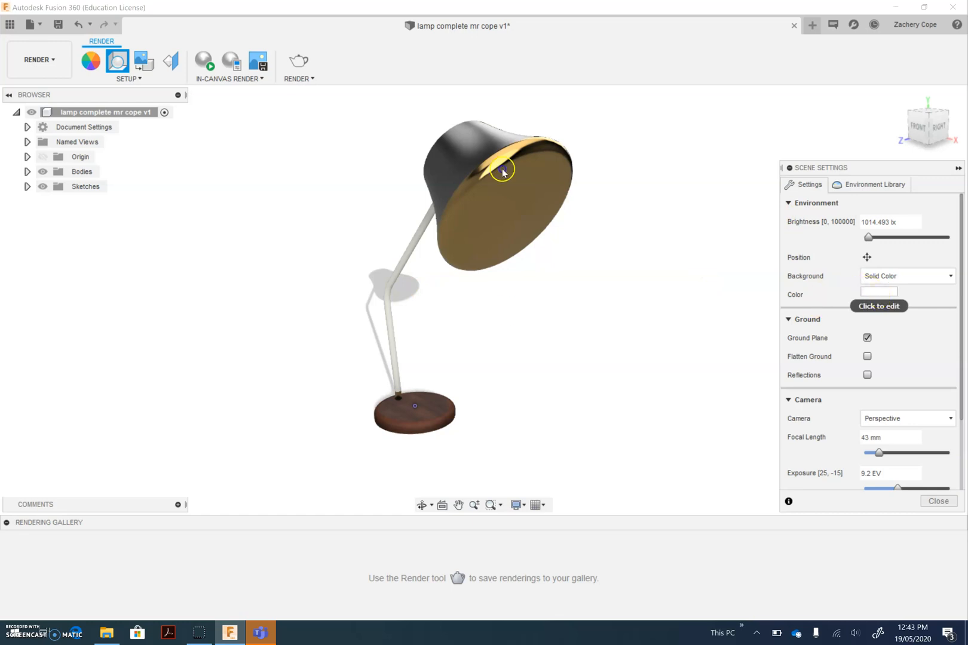
{"action": "left_click", "coordinate": [870, 291]}
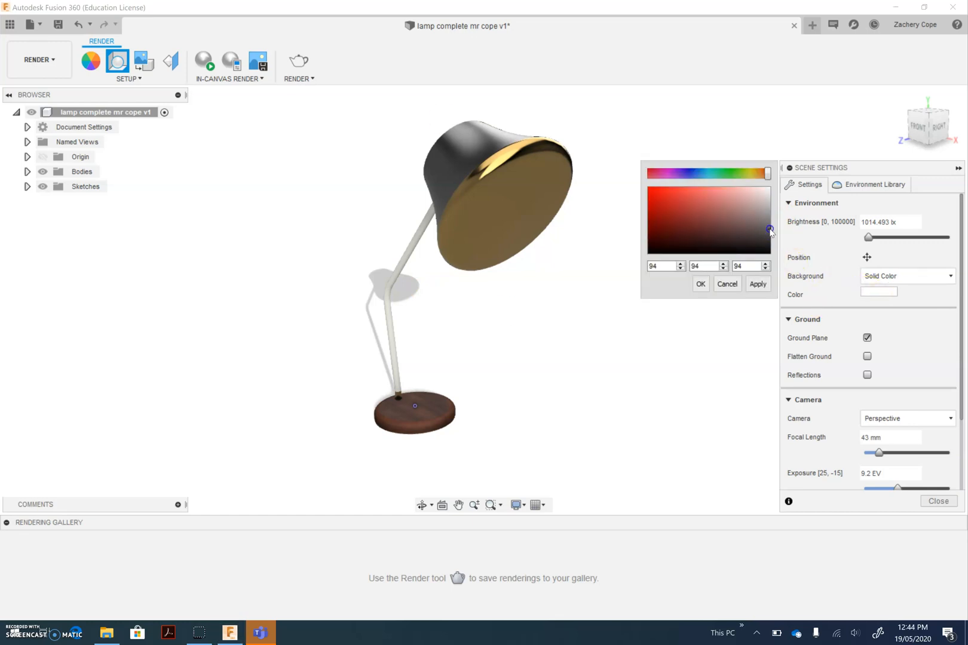
{"action": "left_click", "coordinate": [705, 284]}
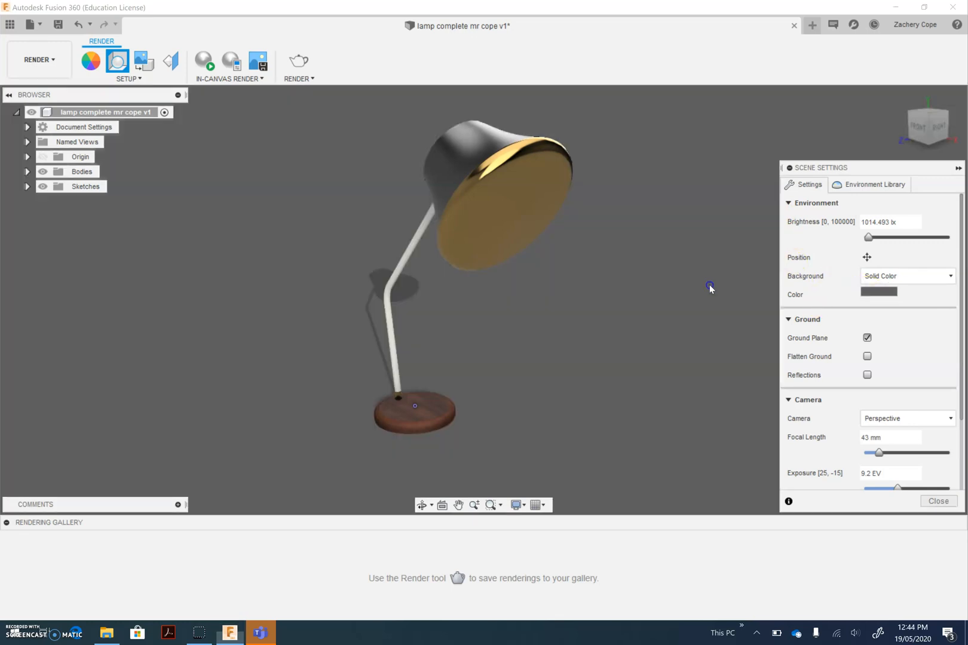
Try the scene with the ground plane off and with ground reflections on, restoring both settings
{"action": "left_click", "coordinate": [868, 341]}
{"action": "left_click", "coordinate": [868, 339]}
{"action": "mouse_move", "coordinate": [524, 401]}
{"action": "middle_mouse_down", "text": "shift"}
{"action": "mouse_move", "coordinate": [508, 400]}
{"action": "mouse_move", "coordinate": [530, 412]}
{"action": "middle_mouse_up", "text": "shift"}
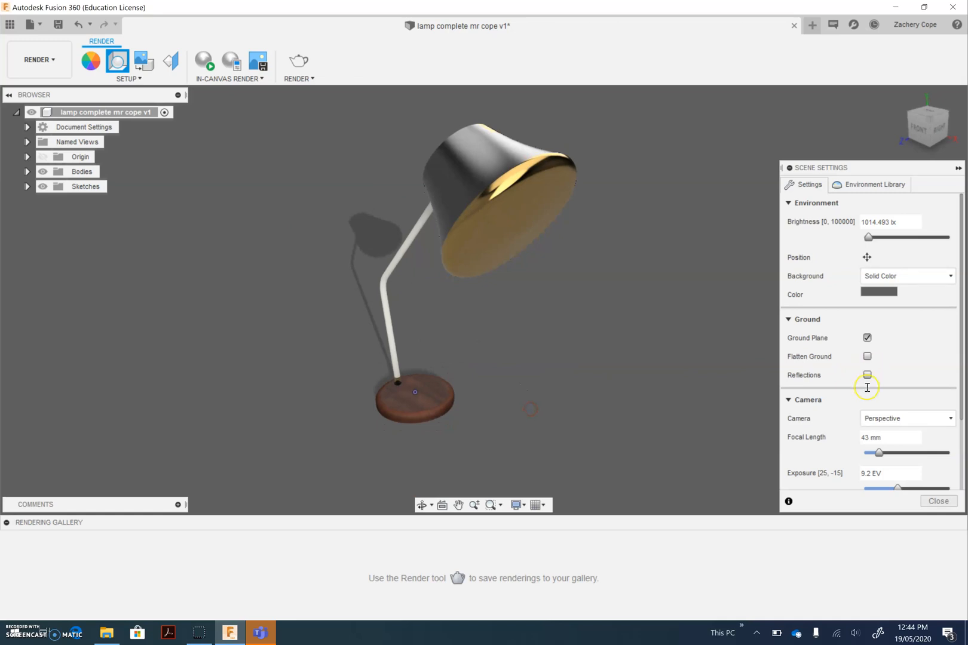
{"action": "scroll", "coordinate": [900, 372], "scroll_direction": "down", "scroll_amount": 1}
{"action": "scroll", "coordinate": [888, 368], "scroll_direction": "down", "scroll_amount": 1}
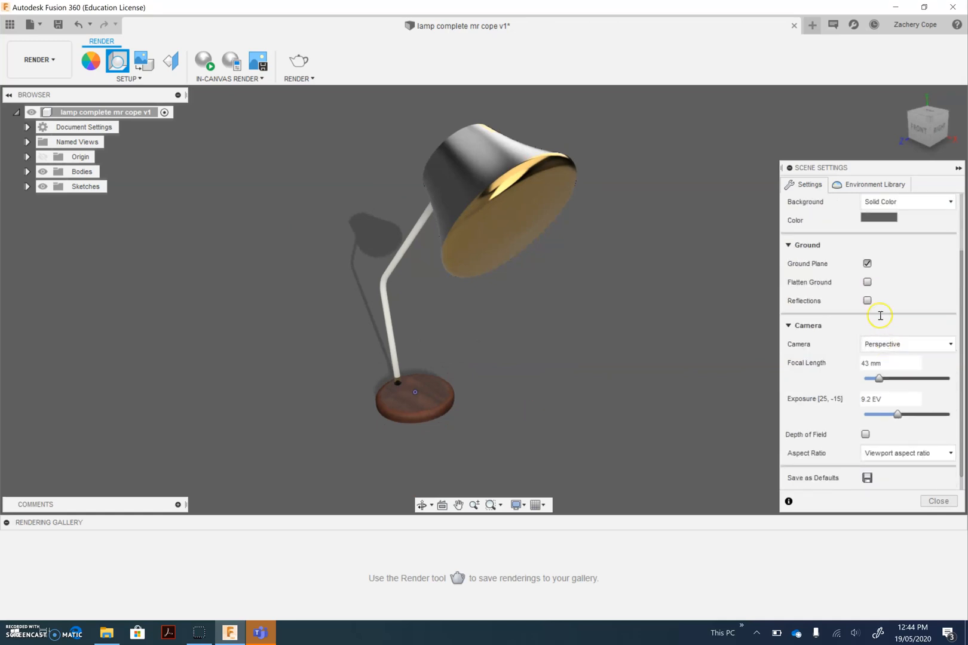
{"action": "left_click", "coordinate": [866, 301]}
{"action": "left_click", "coordinate": [867, 300]}
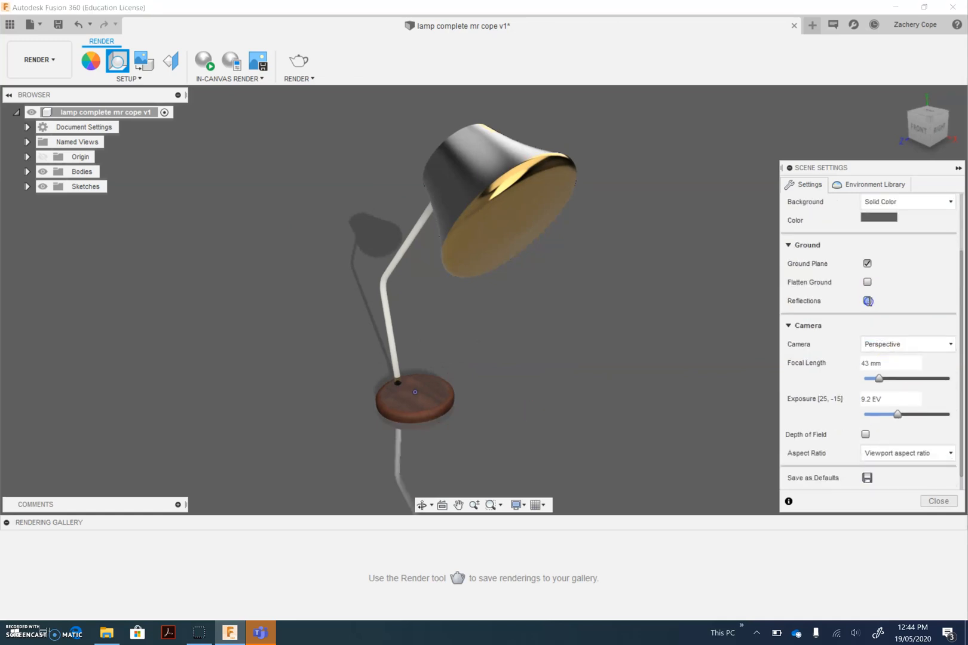
{"action": "left_click", "coordinate": [867, 300]}
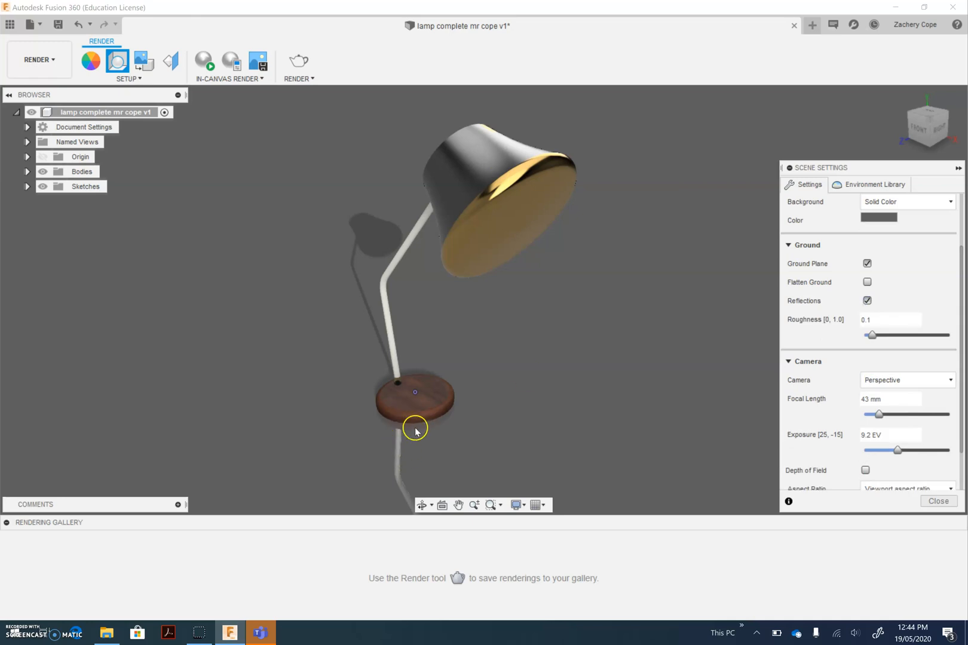
{"action": "left_click", "coordinate": [871, 302]}
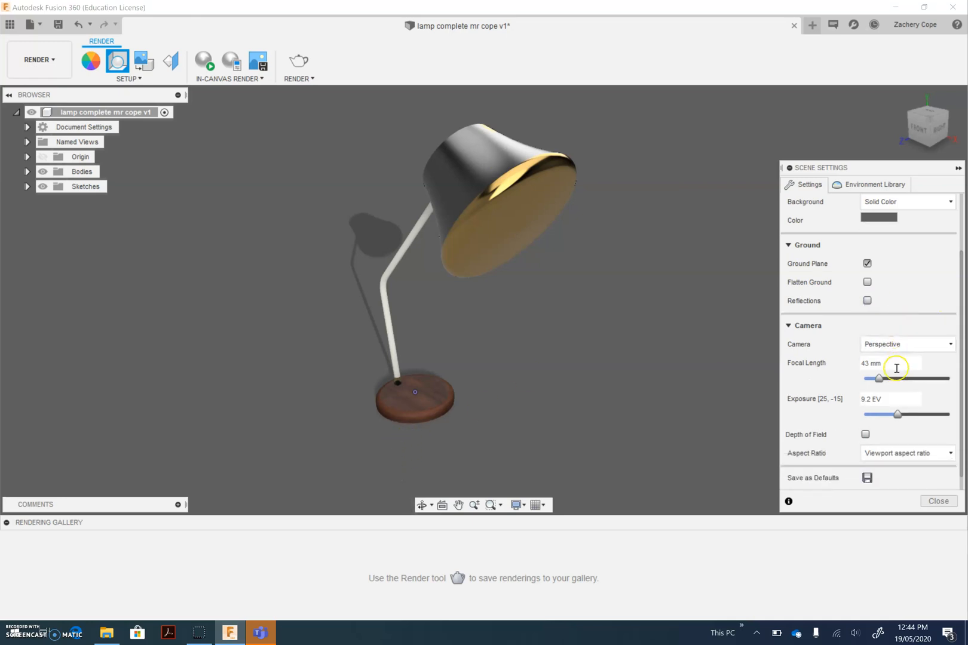
Set the focal length to 84 mm and try the Orthographic camera before returning to Perspective
{"action": "scroll", "coordinate": [895, 369], "scroll_direction": "down", "scroll_amount": 3}
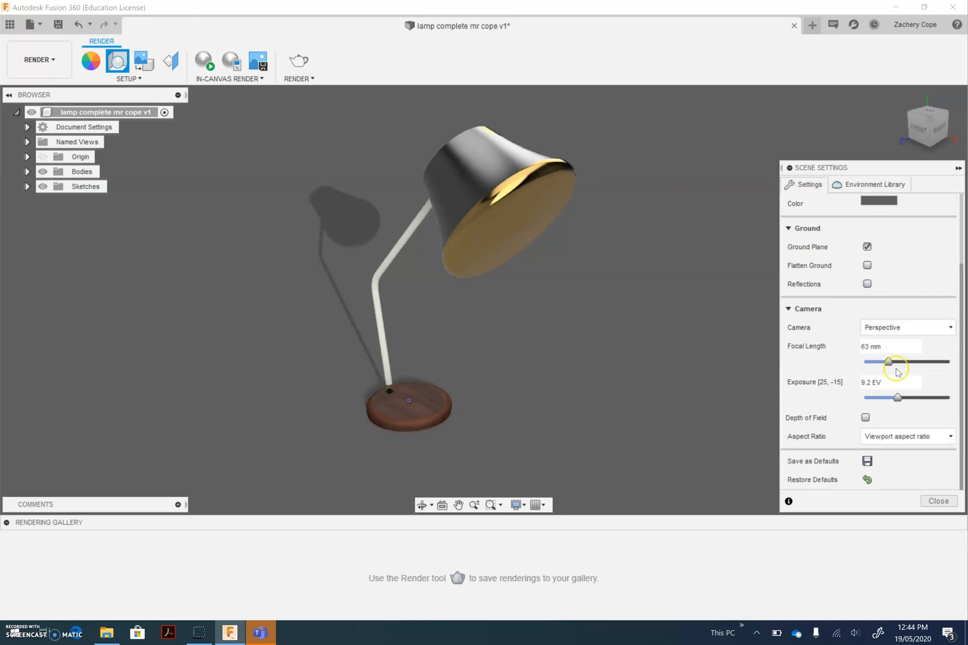
{"action": "left_click", "coordinate": [896, 330]}
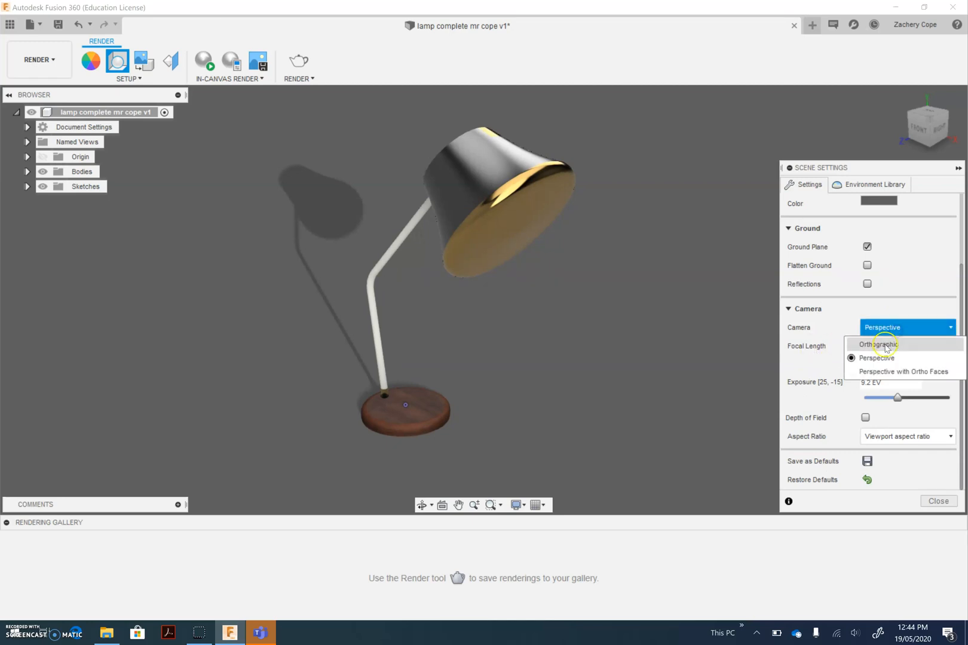
{"action": "left_click", "coordinate": [886, 344]}
{"action": "left_click", "coordinate": [893, 363]}
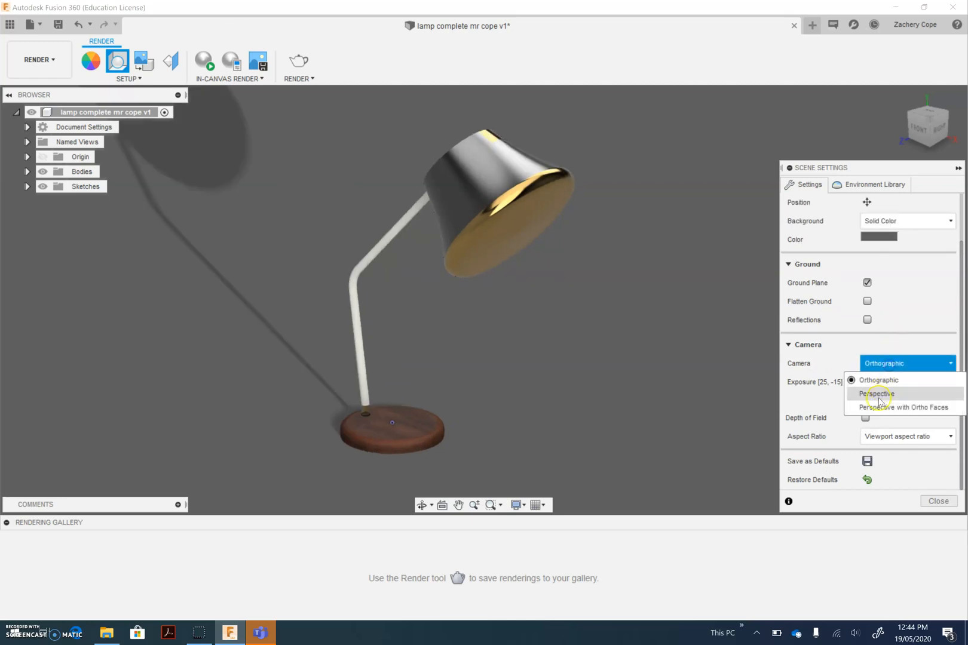
{"action": "left_click", "coordinate": [882, 395]}
Set the scene camera's focal length to 107 mm and its exposure to 8.3 EV
{"action": "mouse_move", "coordinate": [897, 397]}
{"action": "left_mouse_down"}
{"action": "mouse_move", "coordinate": [924, 401]}
{"action": "mouse_move", "coordinate": [862, 401]}
{"action": "mouse_move", "coordinate": [907, 400]}
{"action": "left_mouse_up"}
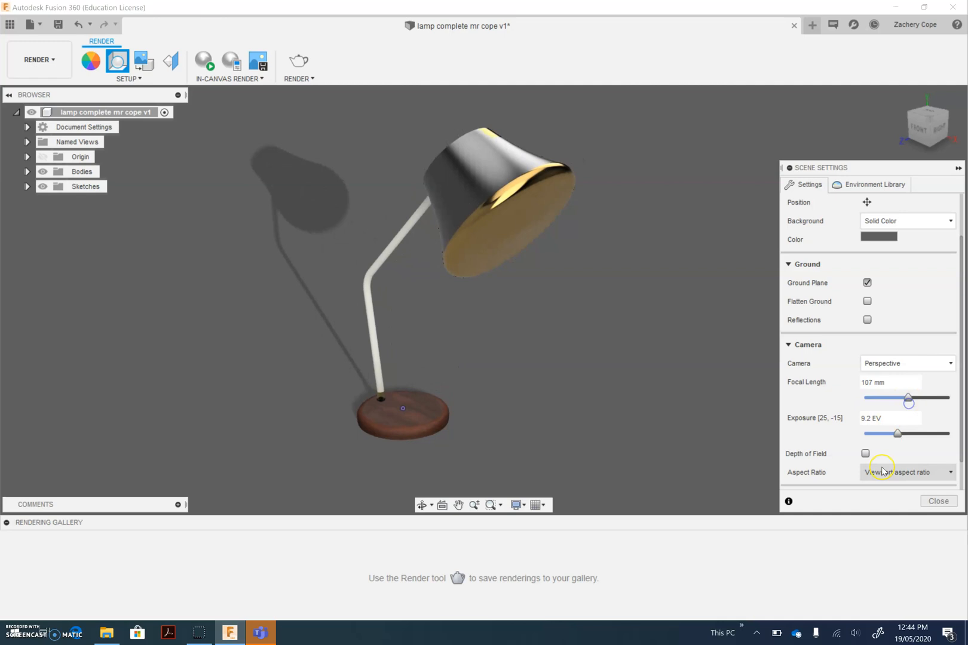
{"action": "scroll", "coordinate": [850, 410], "scroll_direction": "down", "scroll_amount": 1}
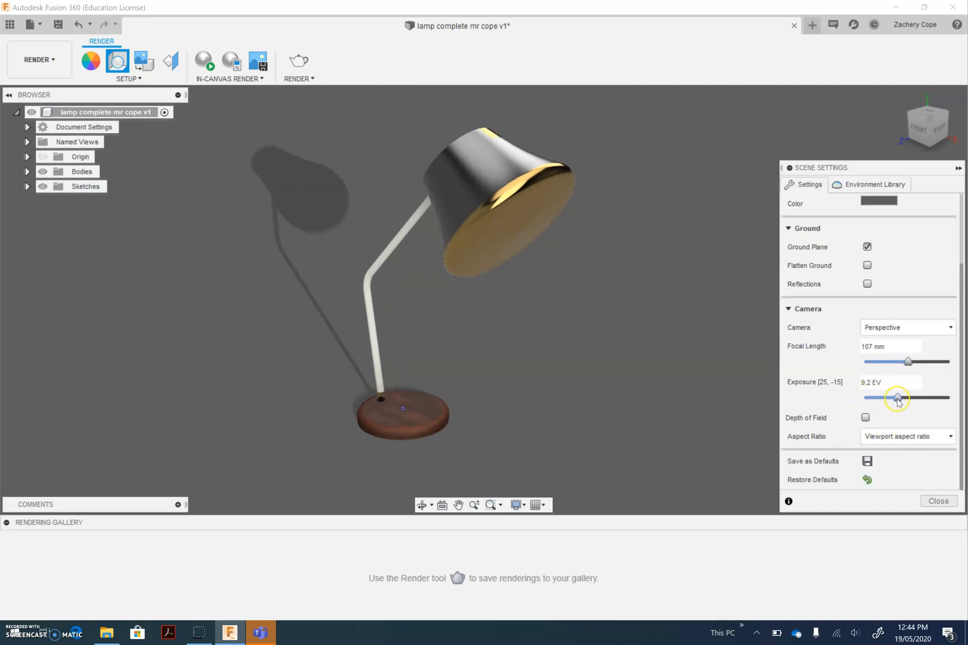
{"action": "mouse_move", "coordinate": [899, 402]}
{"action": "left_mouse_down"}
{"action": "mouse_move", "coordinate": [909, 403]}
{"action": "mouse_move", "coordinate": [900, 402]}
{"action": "left_mouse_up"}
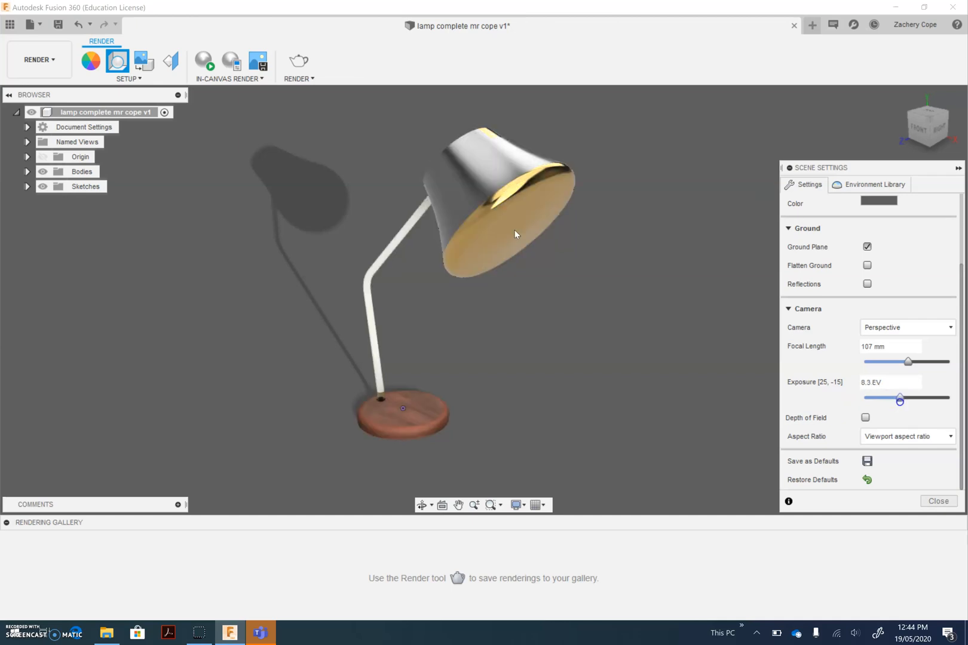
Try the scene camera's Depth of Field effect and switch it back off
{"action": "left_click", "coordinate": [865, 418]}
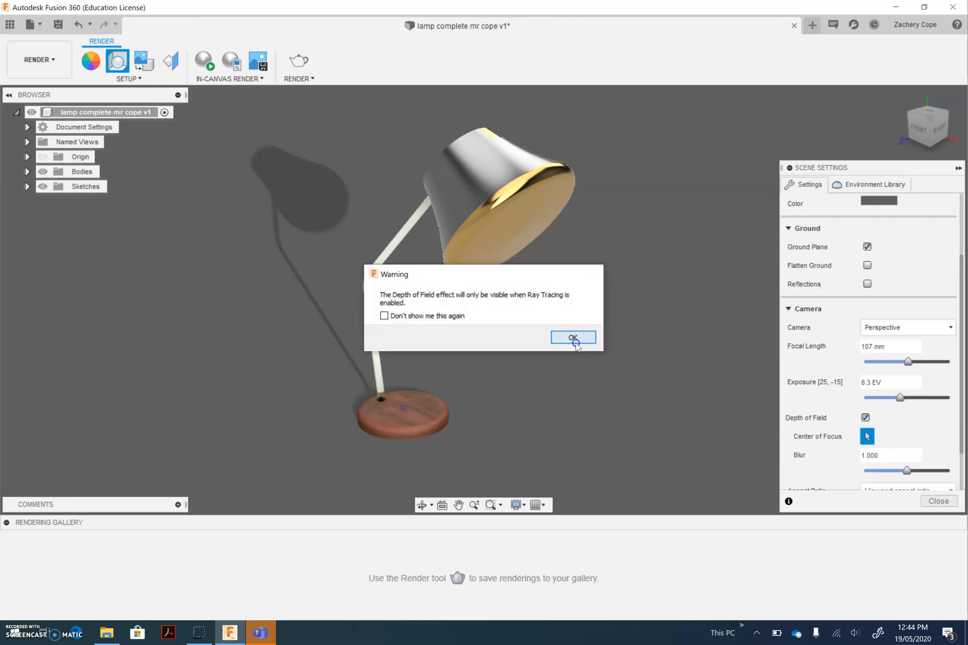
{"action": "left_click", "coordinate": [573, 338]}
{"action": "left_click", "coordinate": [877, 417]}
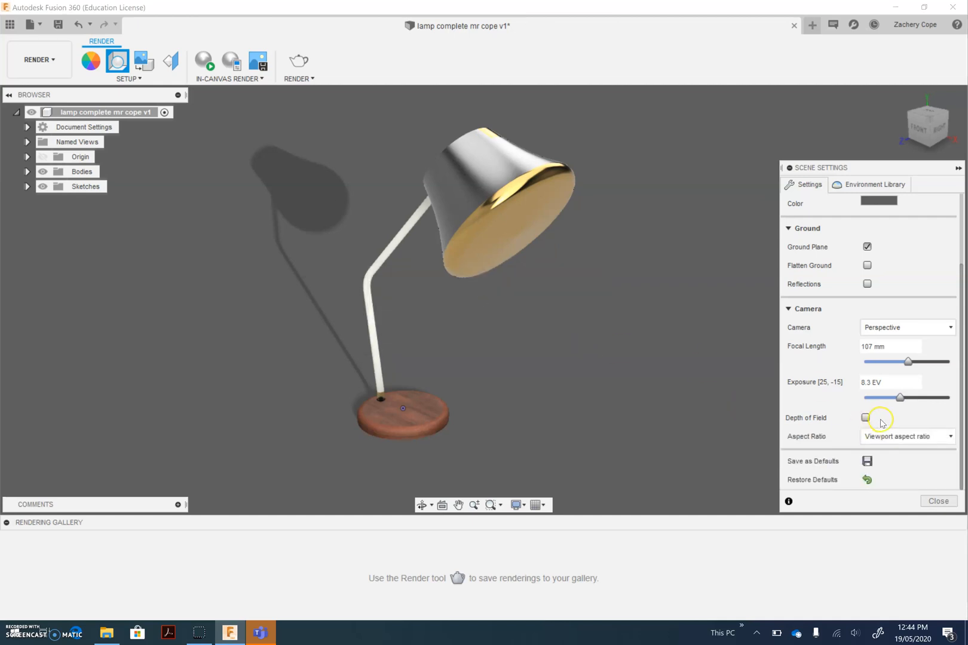
Close the scene settings and run an in-canvas render of the lamp, pausing it once it reaches Excellent quality
{"action": "left_click", "coordinate": [938, 501]}
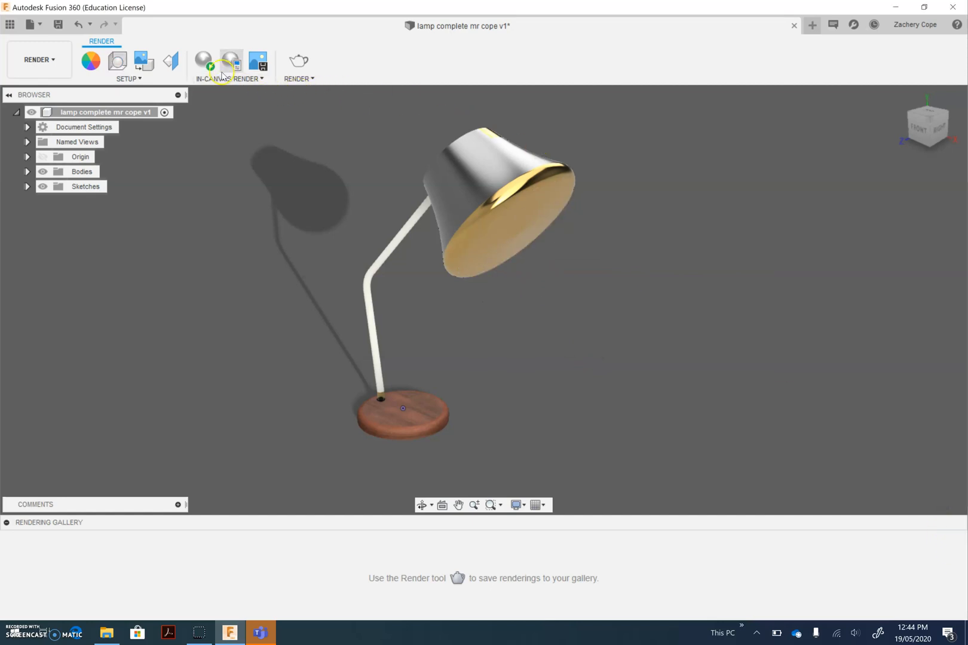
{"action": "mouse_move", "coordinate": [314, 295]}
{"action": "middle_mouse_down", "text": "shift"}
{"action": "mouse_move", "coordinate": [331, 323]}
{"action": "mouse_move", "coordinate": [317, 291]}
{"action": "middle_mouse_up", "text": "shift"}
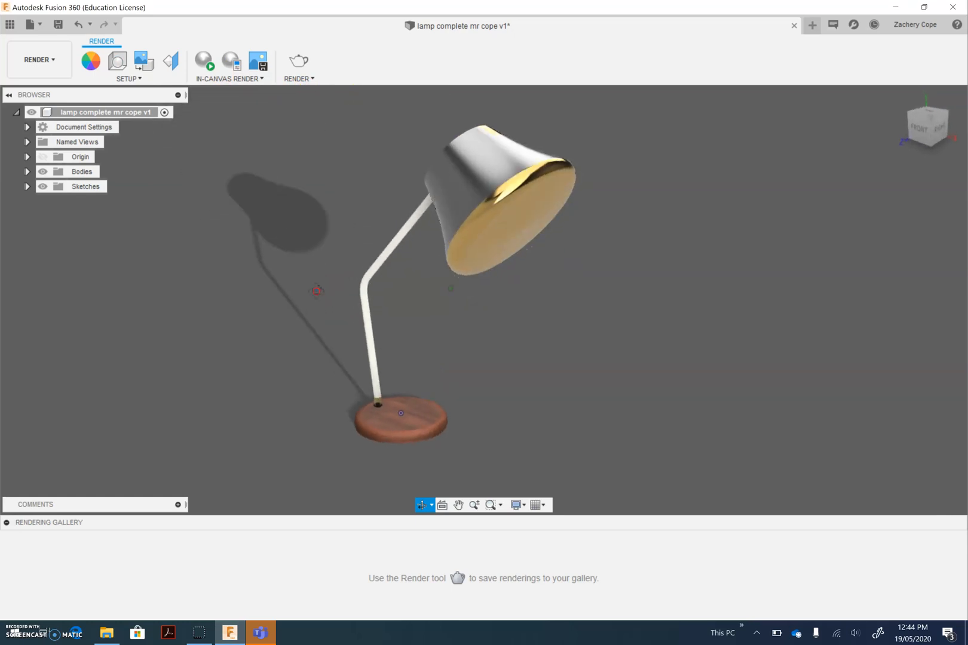
{"action": "left_click", "coordinate": [202, 68]}
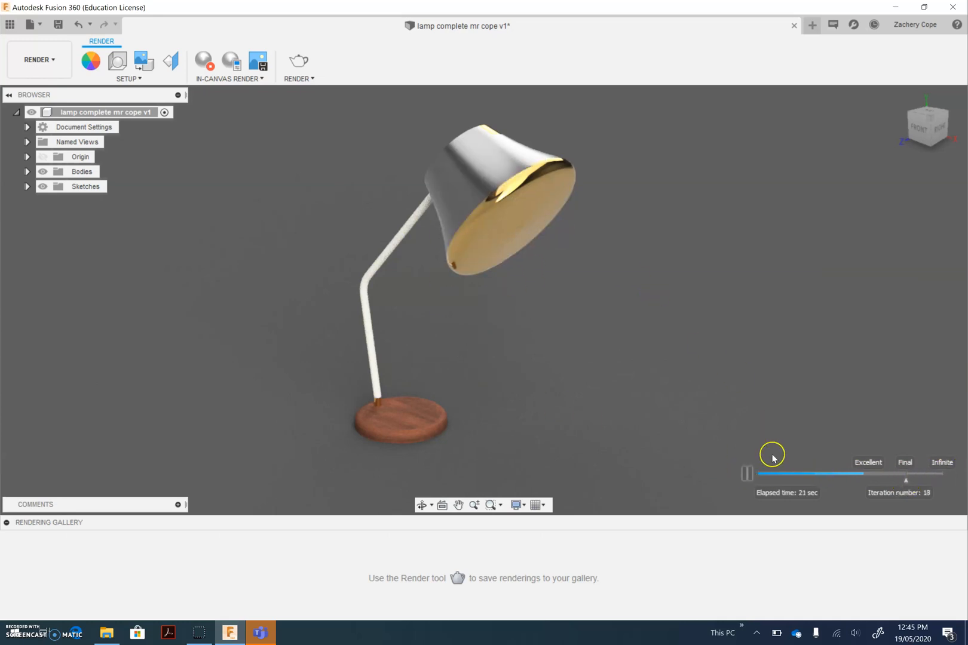
{"action": "left_click", "coordinate": [751, 477]}
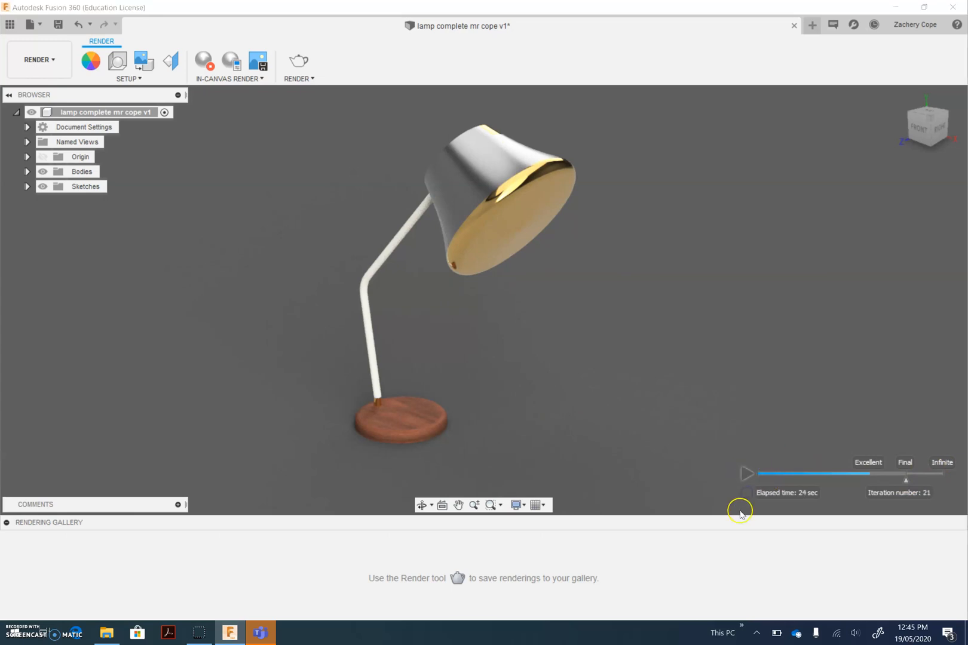
Capture the render at the current document window size, as a JPG file named Lamp Rendering 1
{"action": "left_click", "coordinate": [261, 64]}
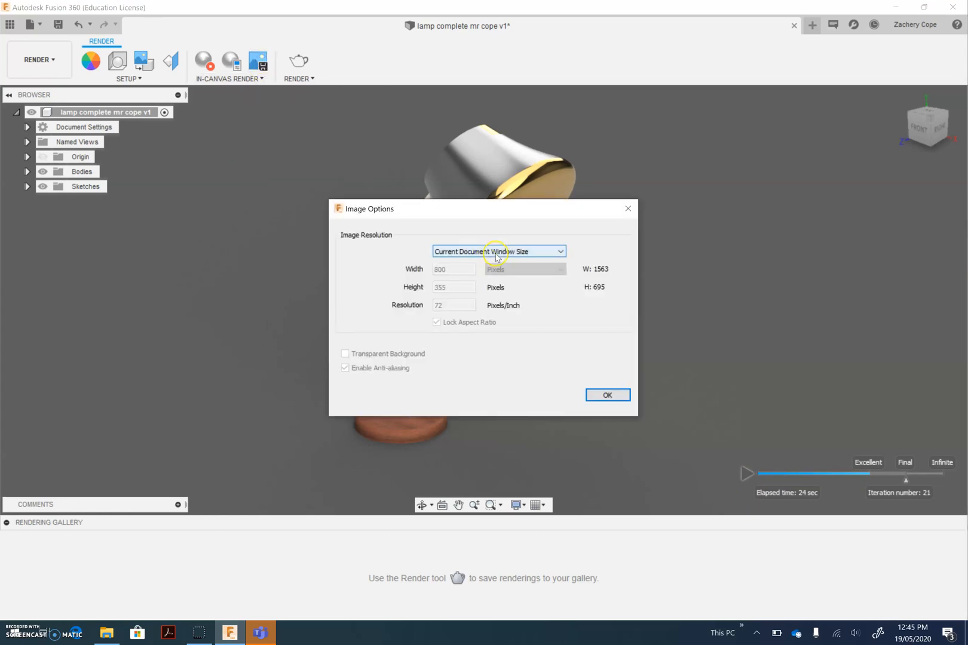
{"action": "left_click", "coordinate": [604, 396]}
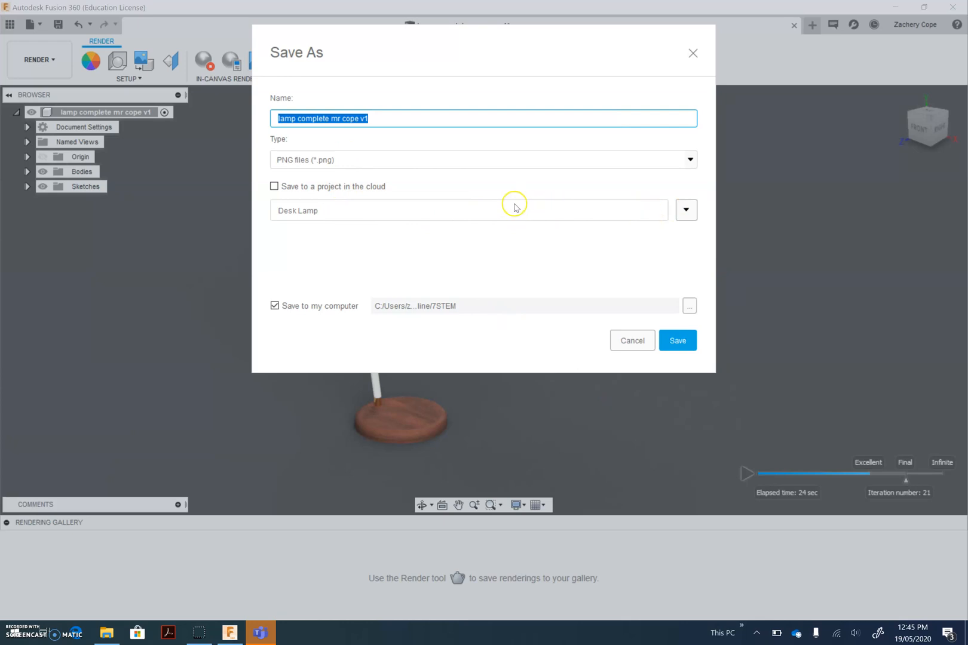
{"action": "left_click", "coordinate": [428, 162]}
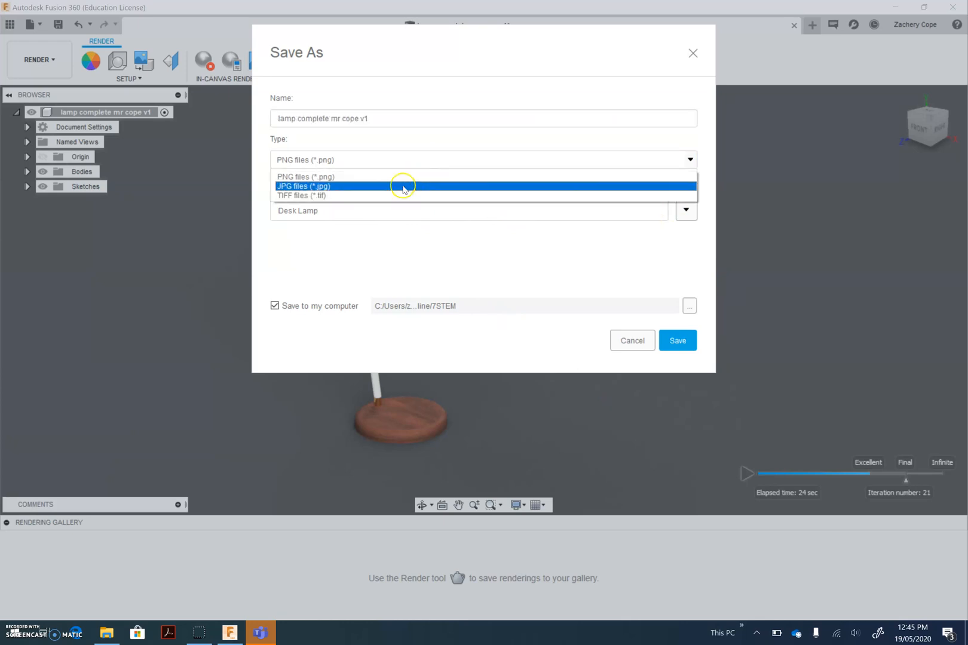
{"action": "left_click", "coordinate": [403, 186]}
{"action": "left_click_drag", "start_coordinate": [386, 120], "coordinate": [187, 105]}
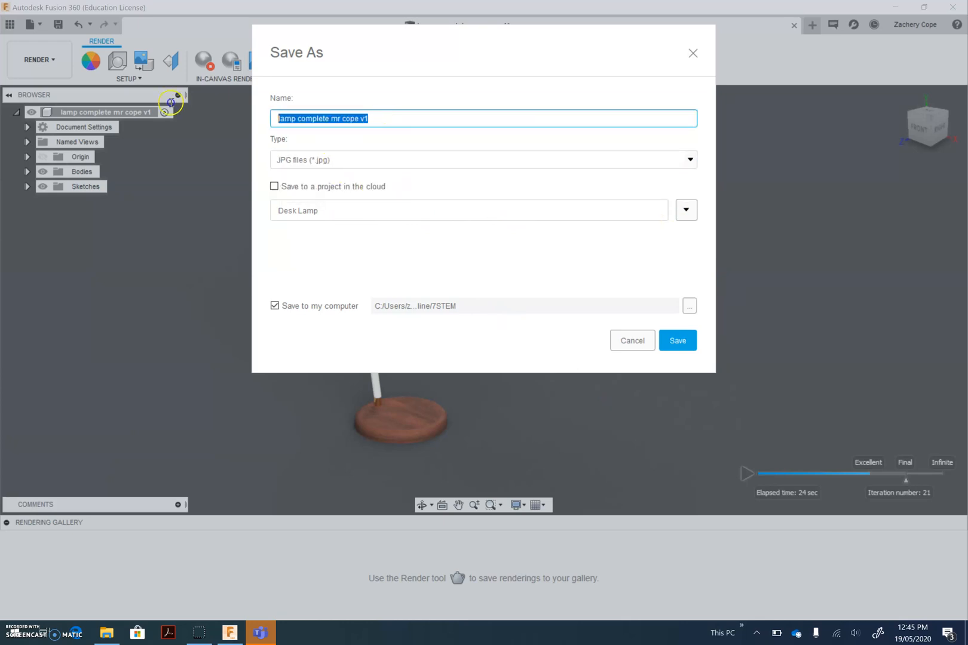
{"action": "type", "text": "Lamp Rendering 1"}
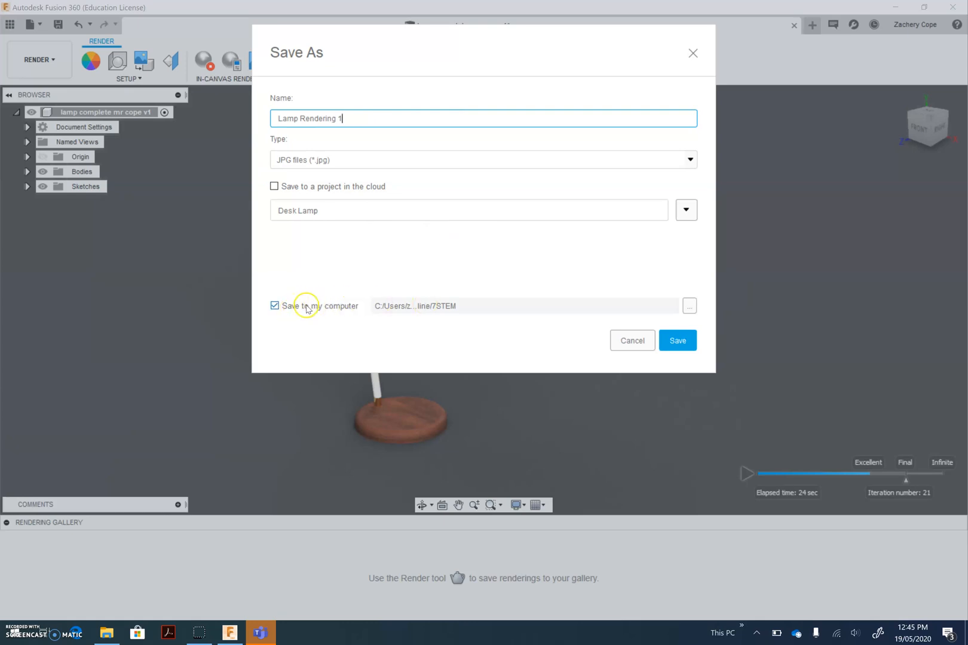
Save the image to the Online > 7STEM folder on the computer and switch to that folder in File Explorer
{"action": "left_click", "coordinate": [690, 305]}
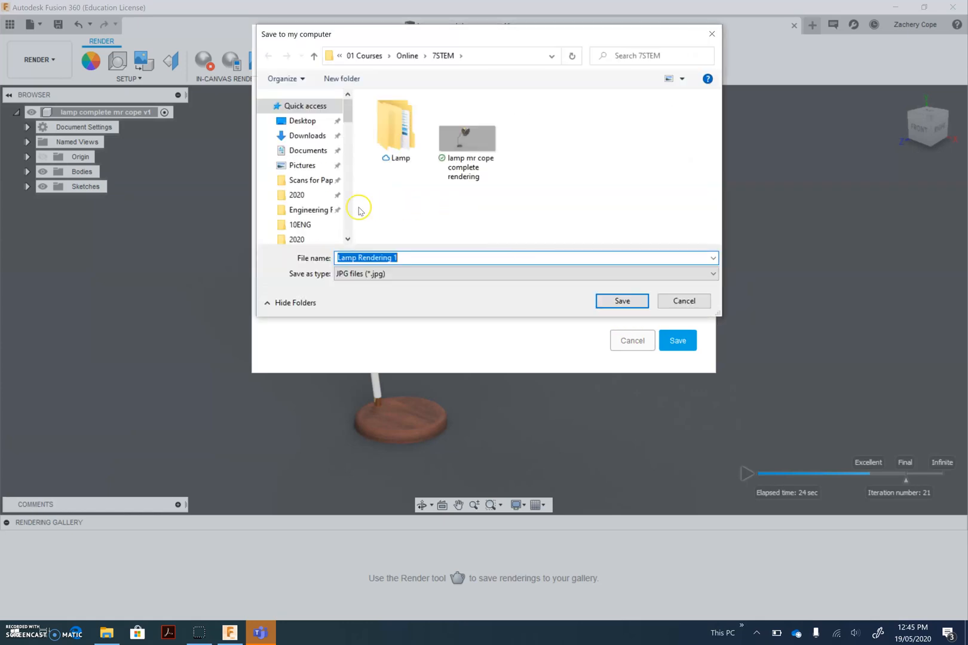
{"action": "left_click", "coordinate": [408, 56]}
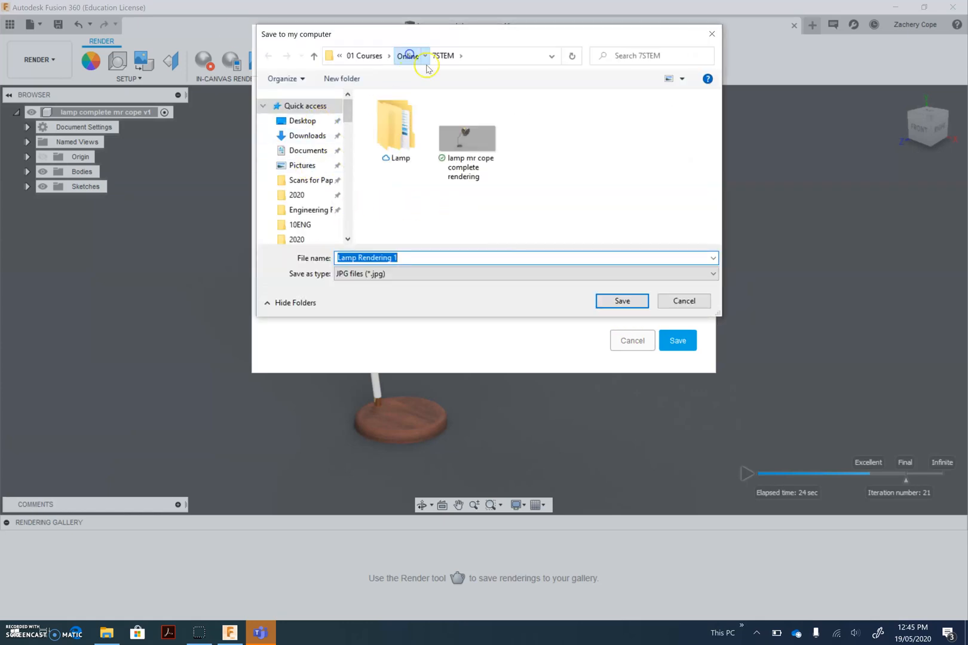
{"action": "double_click", "coordinate": [389, 114]}
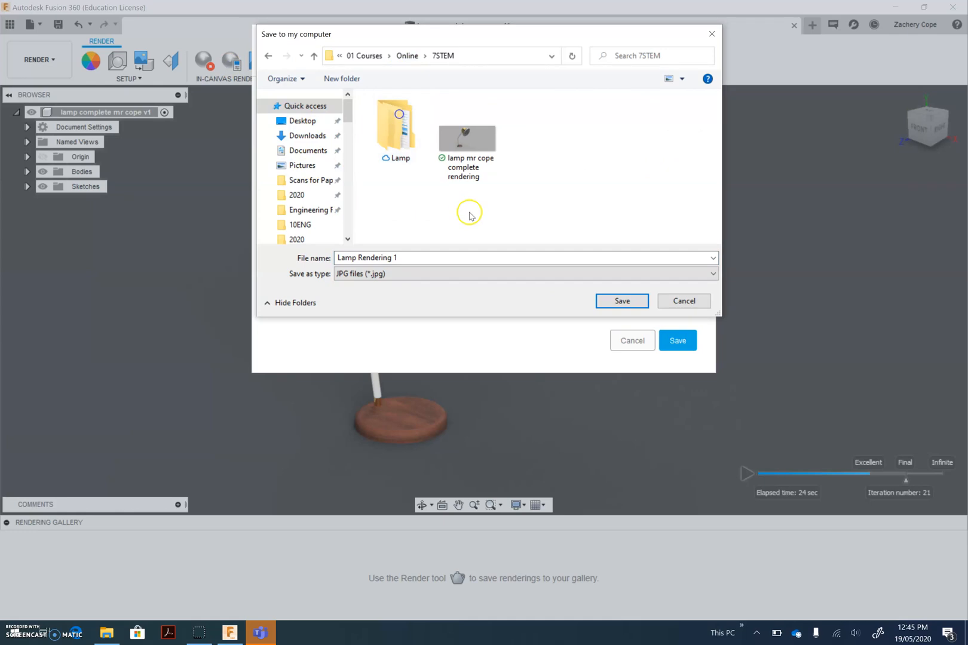
{"action": "left_click", "coordinate": [622, 301]}
{"action": "left_click", "coordinate": [677, 340]}
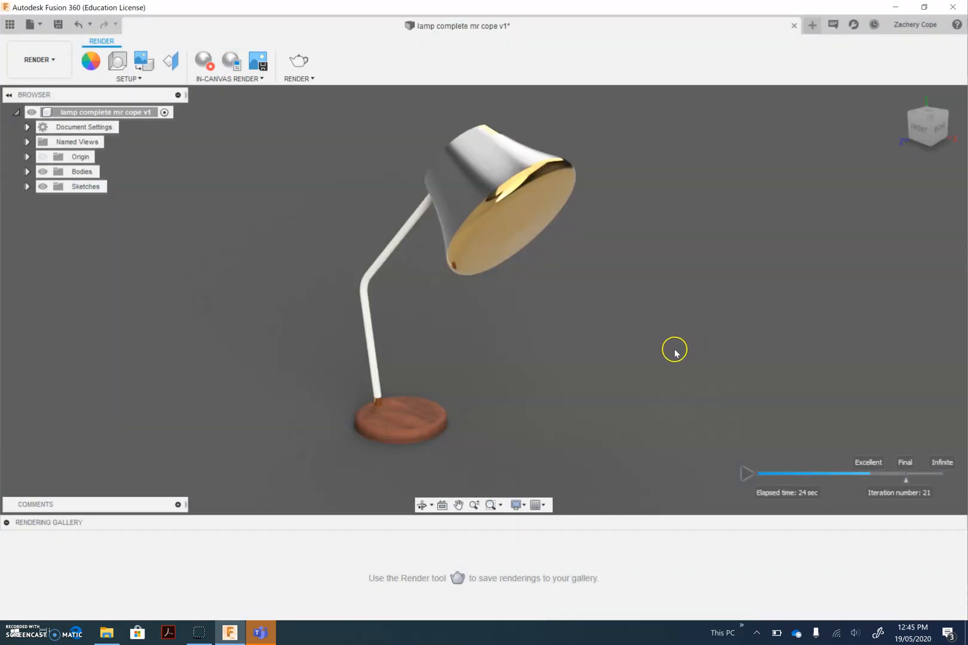
{"action": "left_click", "coordinate": [106, 632]}
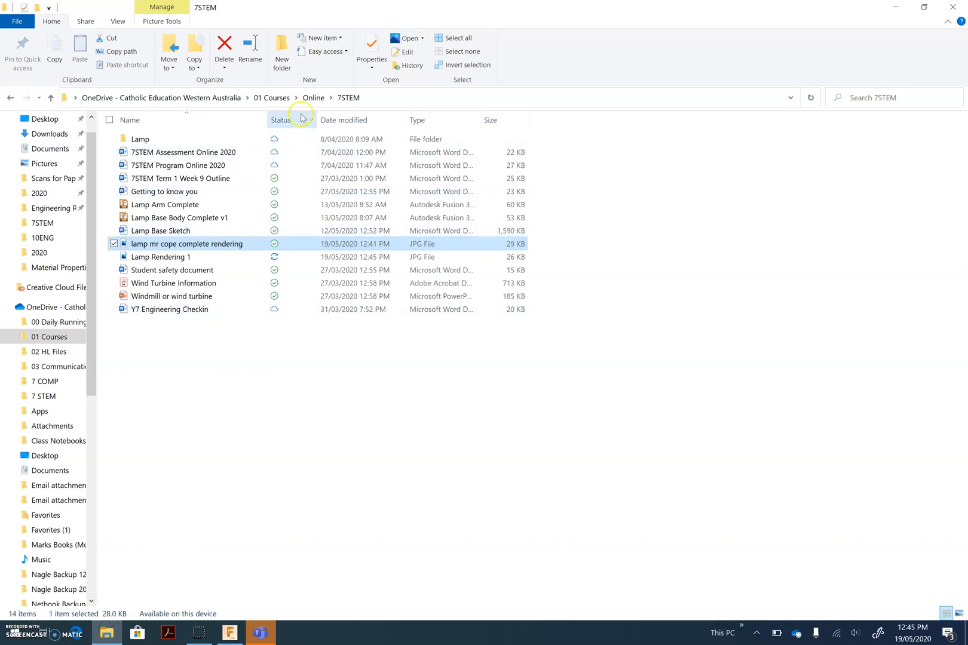